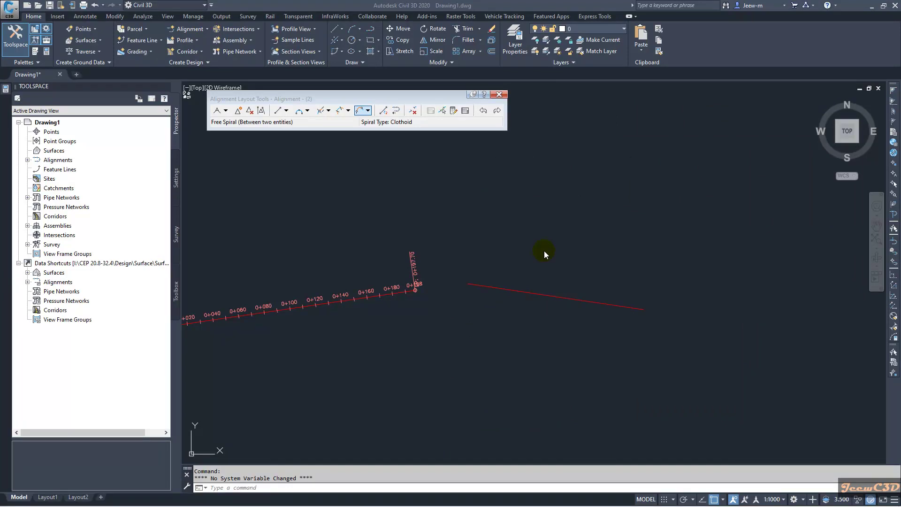
# Step: Add a free spiral between the two separate tangent lines as an Incurve spiral with a length of 30 m
pyautogui.click(368, 111)
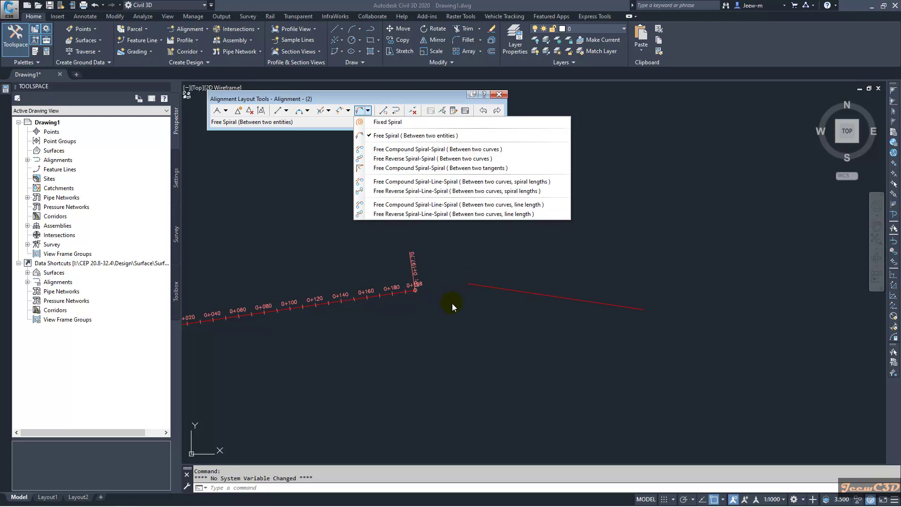
pyautogui.click(407, 137)
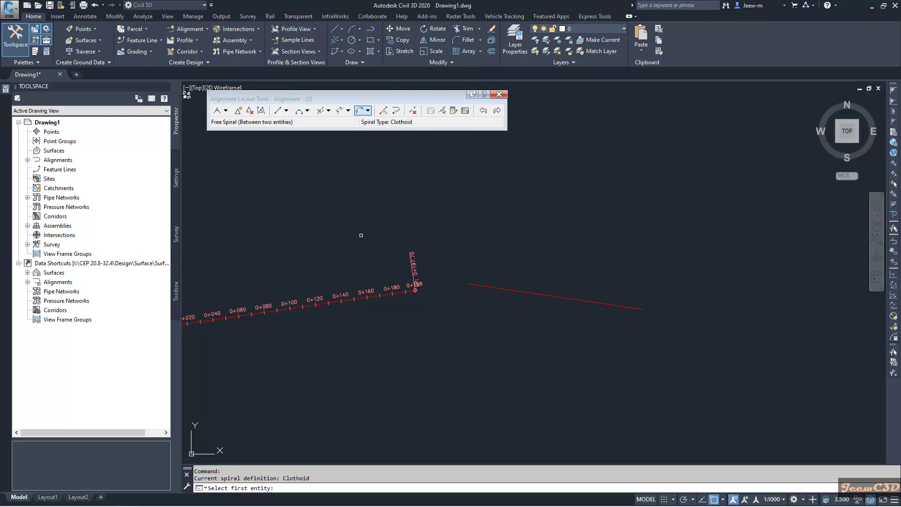
pyautogui.moveTo(358, 237); pyautogui.dragTo(405, 222, button='middle')
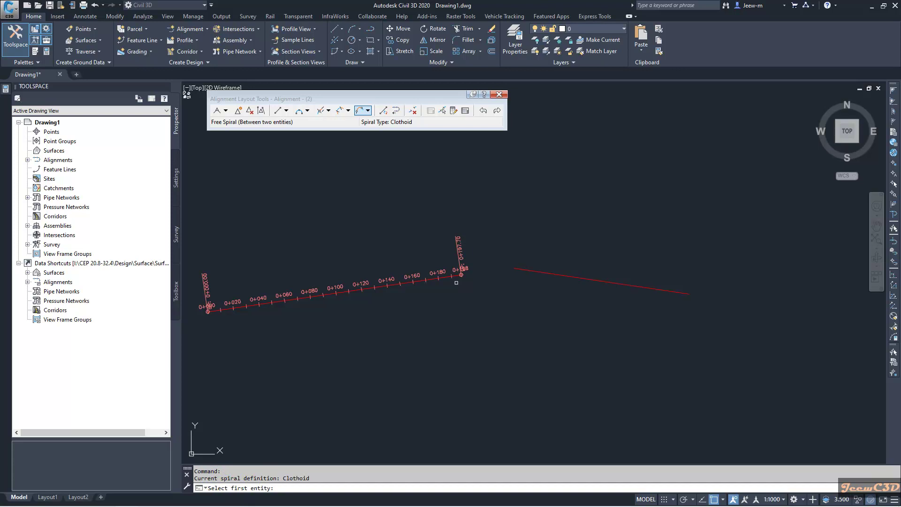
pyautogui.scroll(2, 456, 283)
pyautogui.click(408, 293)
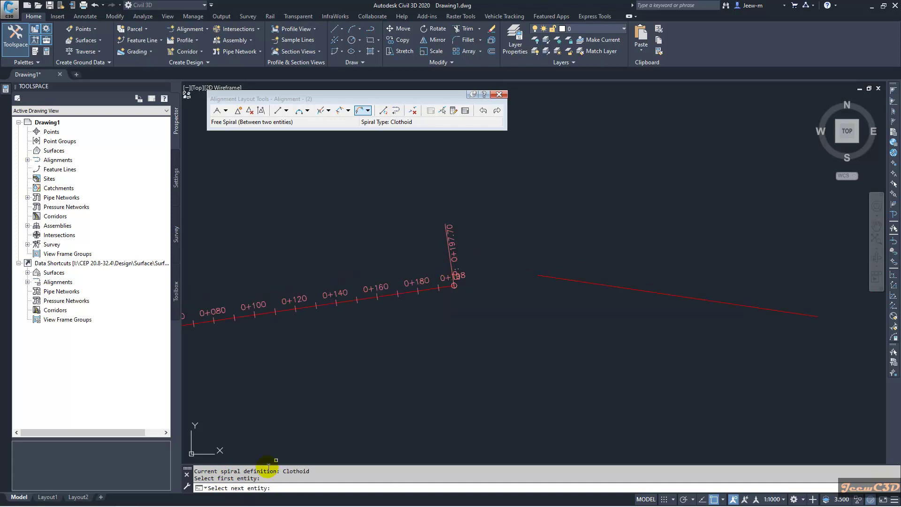
pyautogui.click(554, 277)
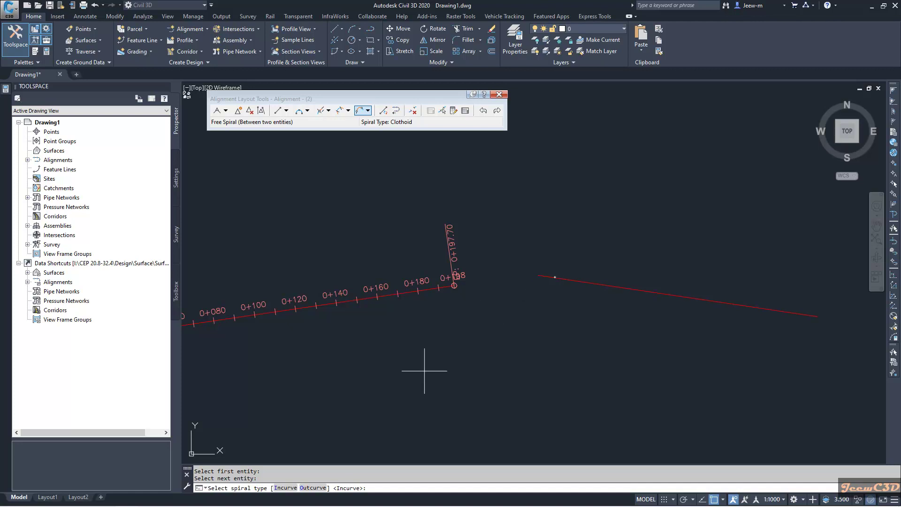
pyautogui.click(314, 488)
pyautogui.click(367, 487)
pyautogui.press('Return')
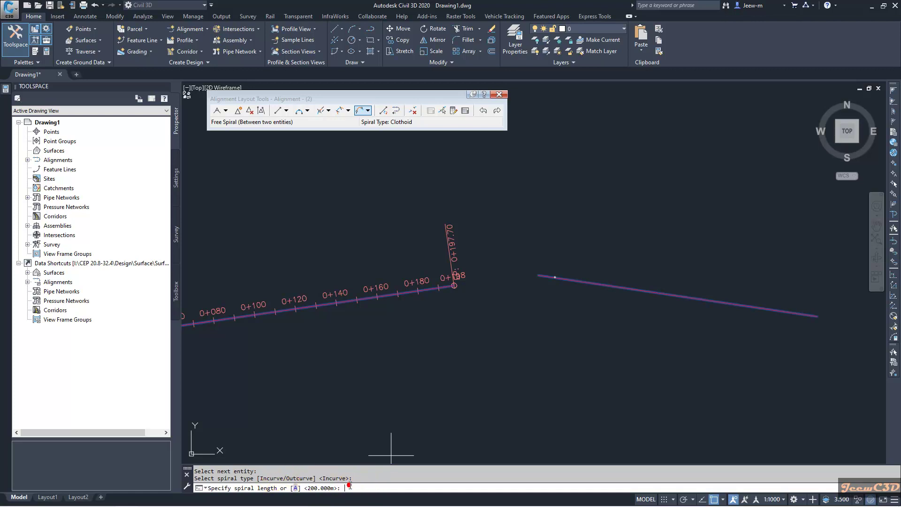
pyautogui.write('30')
pyautogui.press('Return')
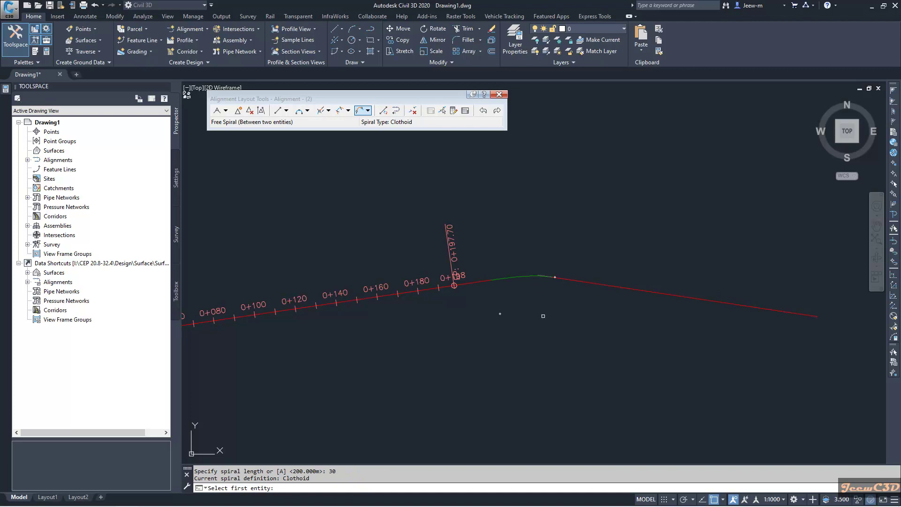
pyautogui.press('Escape')
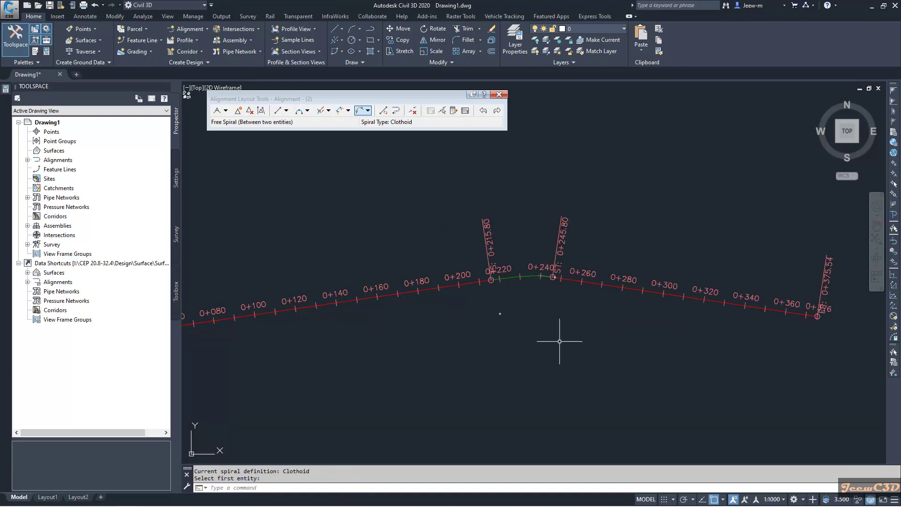
pyautogui.scroll(2, 499, 354)
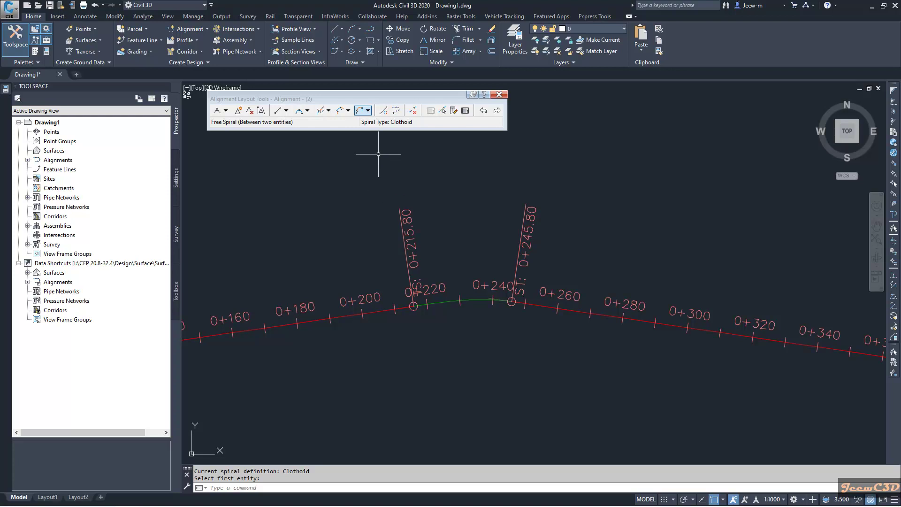
# Step: Delete the spiral sub-entity connecting the two tangents from the alignment
pyautogui.click(368, 111)
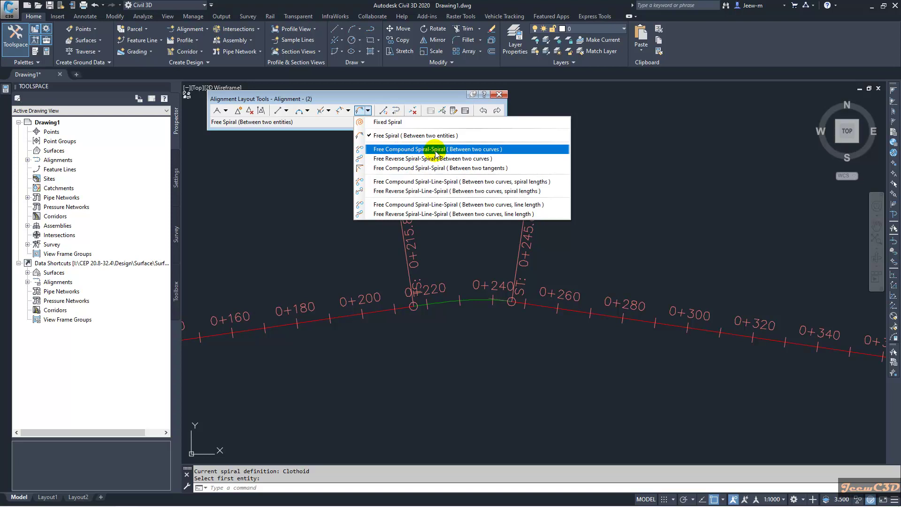
pyautogui.click(575, 170)
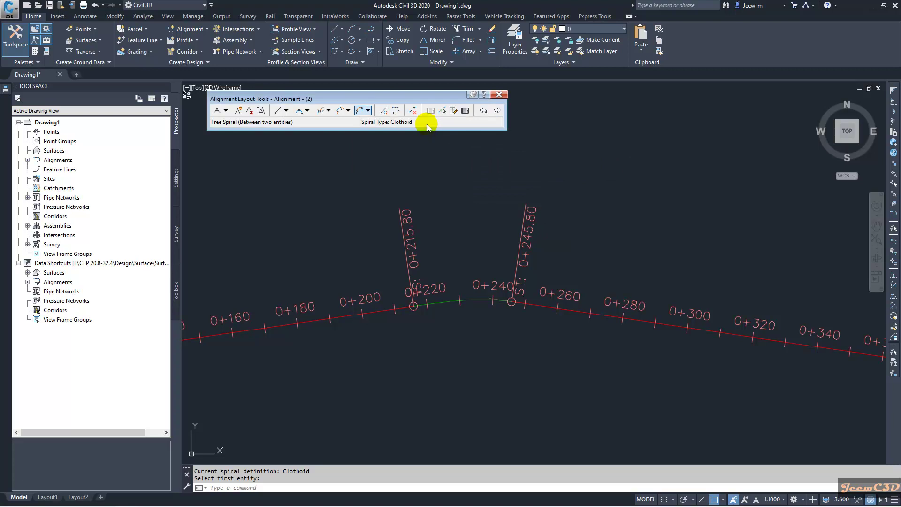
pyautogui.click(412, 110)
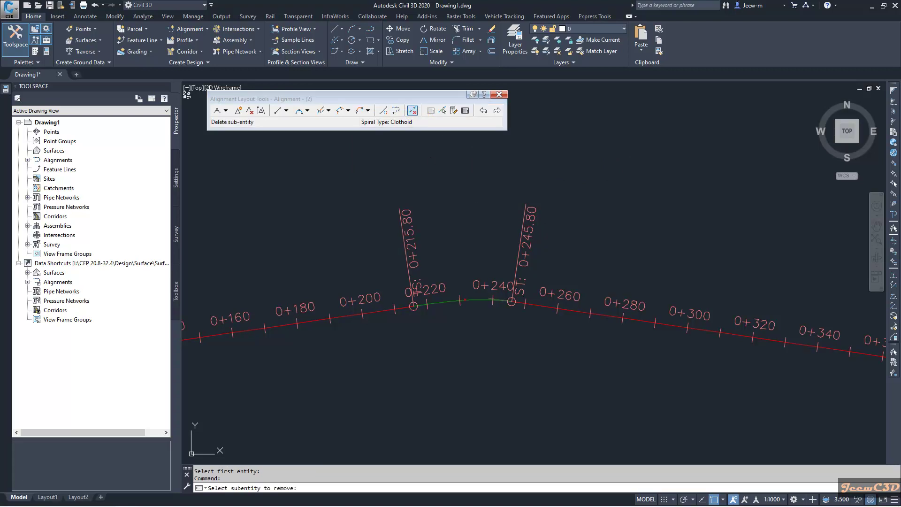
pyautogui.click(463, 299)
# Step: Add a free compound spiral-spiral between the two tangents with spiral in length 20 m, solution angle Lessthan180 and spiral out length 25 m
pyautogui.click(367, 111)
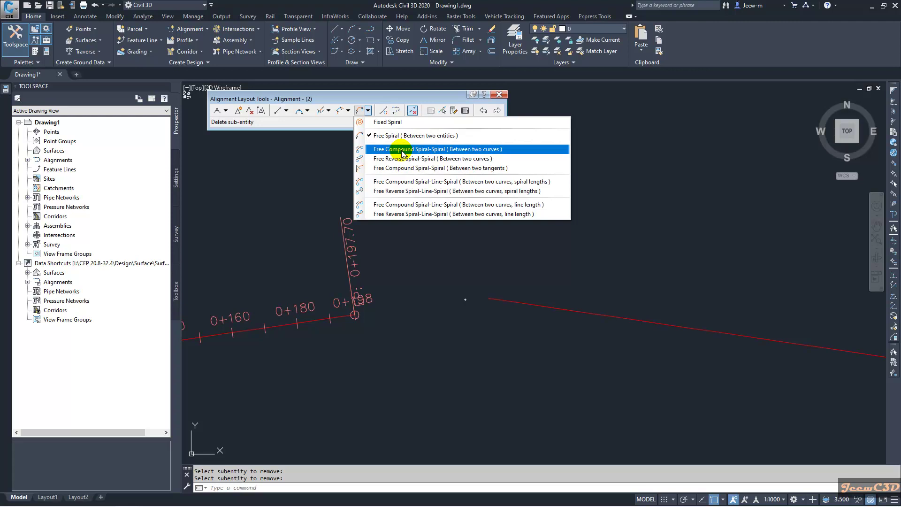
pyautogui.click(455, 168)
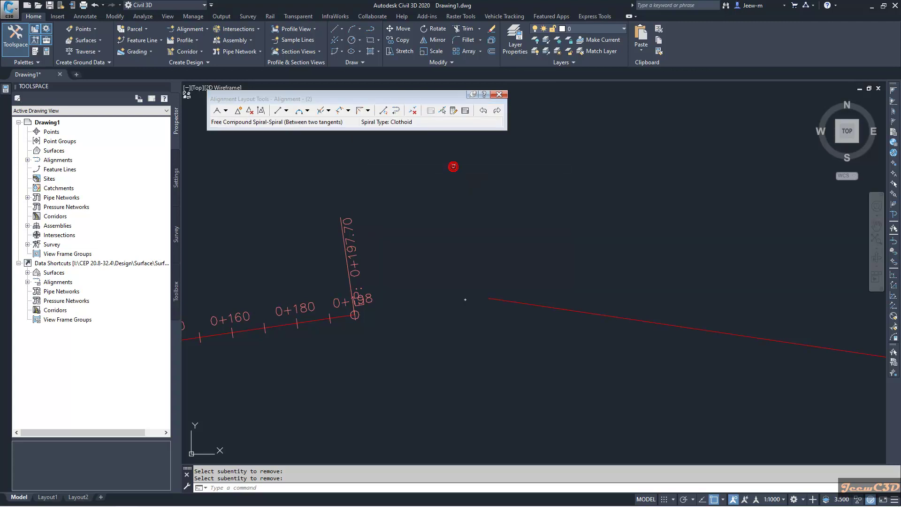
pyautogui.scroll(-2, 373, 300)
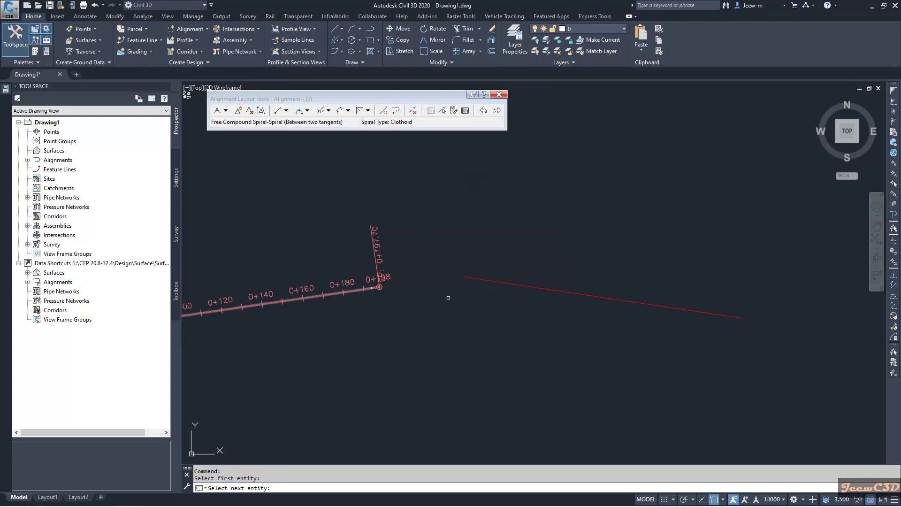
pyautogui.click(477, 278)
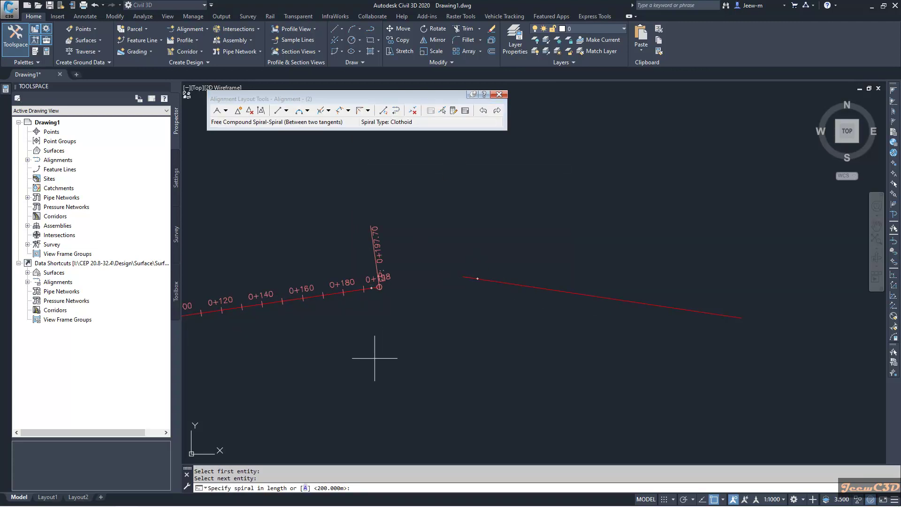
pyautogui.click(299, 481)
pyautogui.click(359, 477)
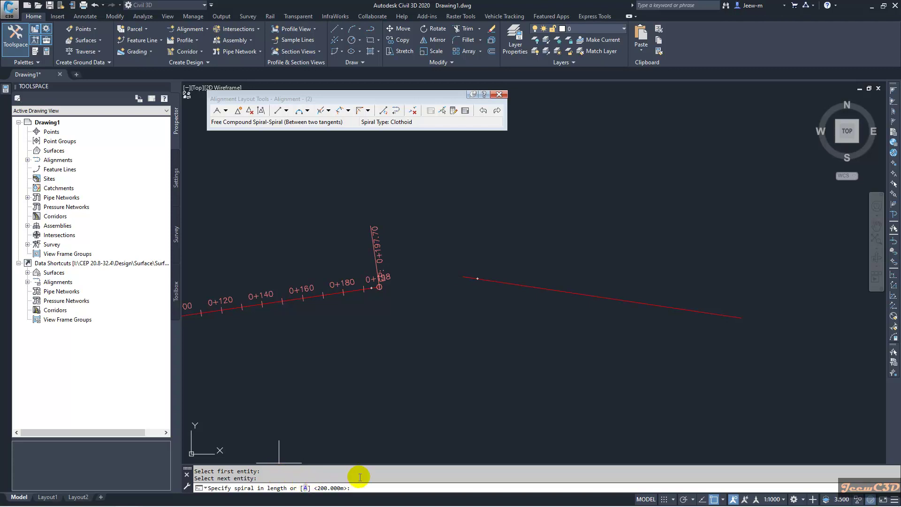
pyautogui.write('20')
pyautogui.press('Return')
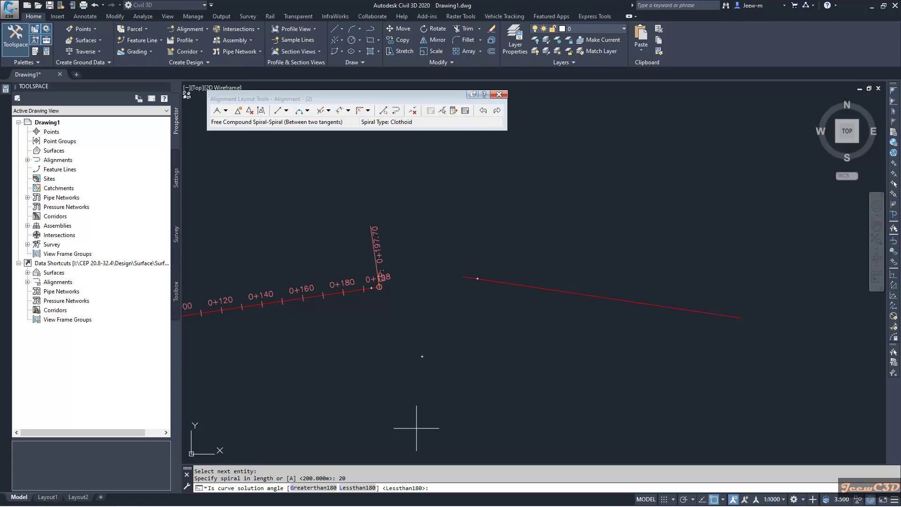
pyautogui.press('Return')
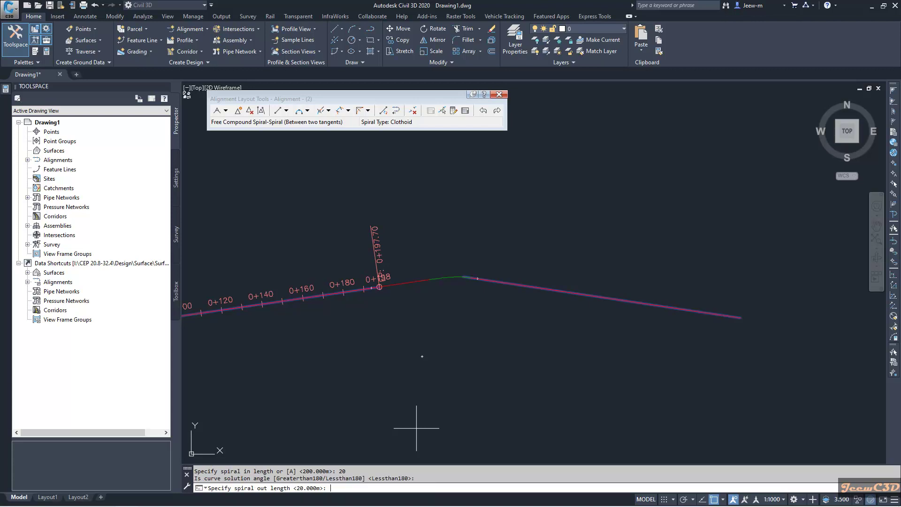
pyautogui.write('25')
pyautogui.press('Return')
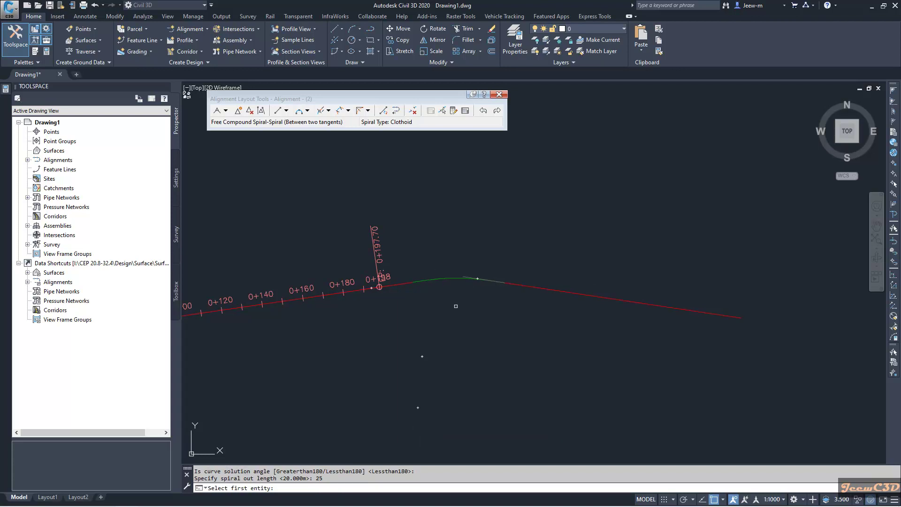
pyautogui.press('Escape')
pyautogui.scroll(3, 436, 282)
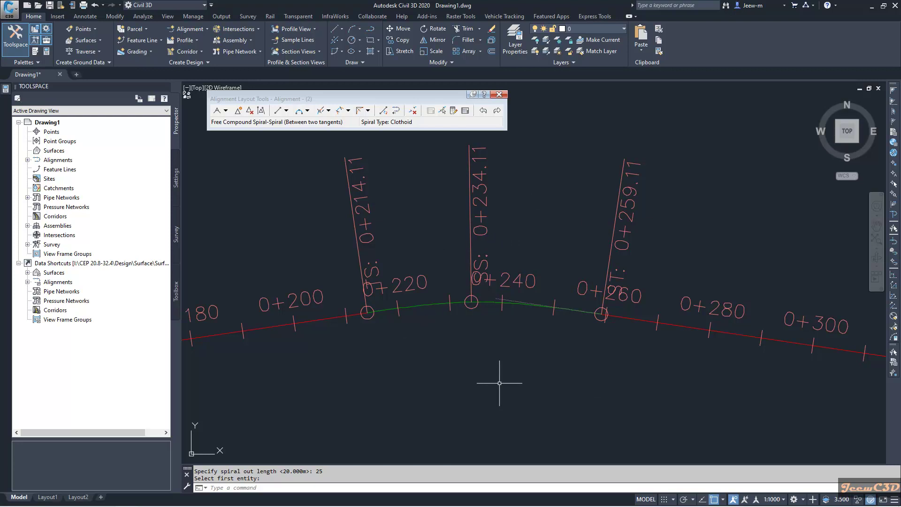
pyautogui.scroll(-1, 503, 385)
pyautogui.scroll(-2, 509, 352)
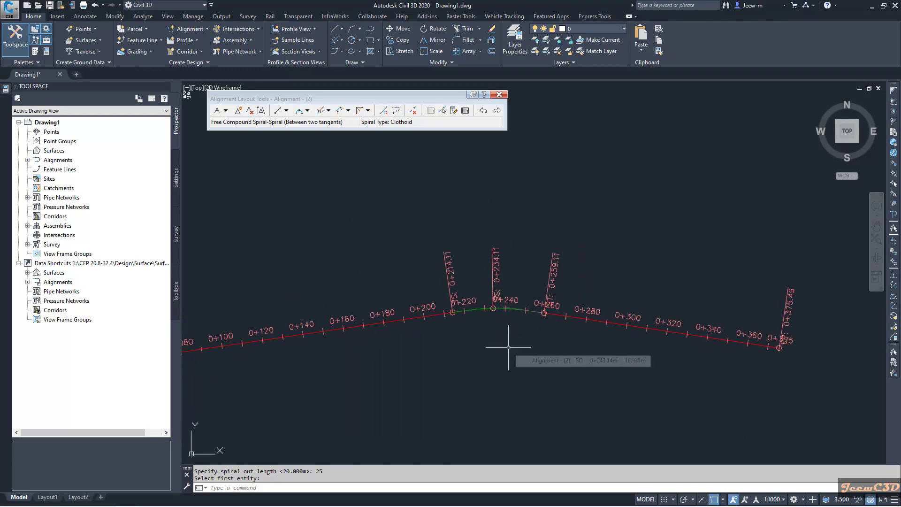
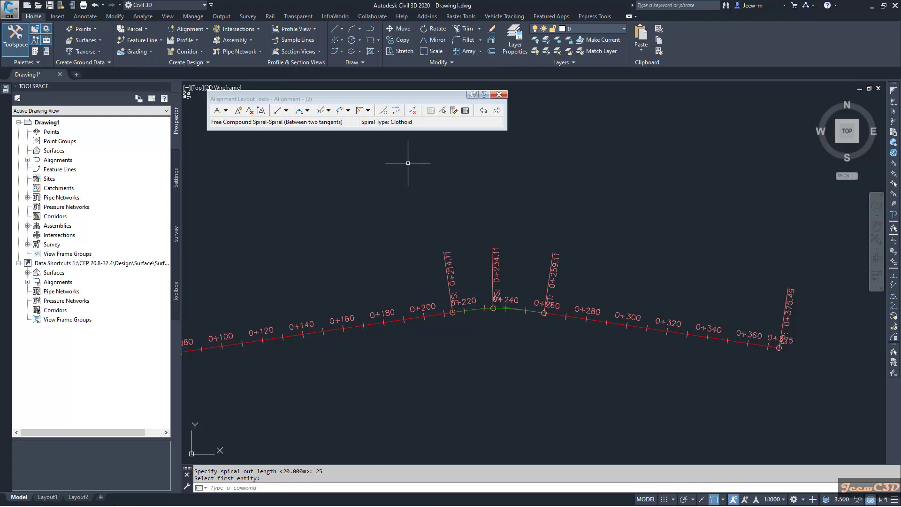
# Step: Delete the connecting sub-entity between the two curves of the alignment
pyautogui.click(412, 111)
pyautogui.click(400, 277)
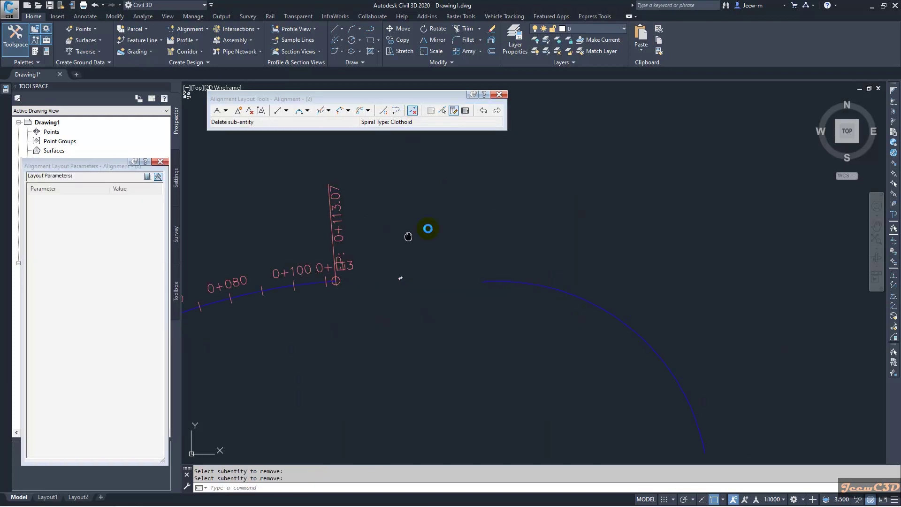
pyautogui.moveTo(417, 244); pyautogui.dragTo(453, 222, button='middle')
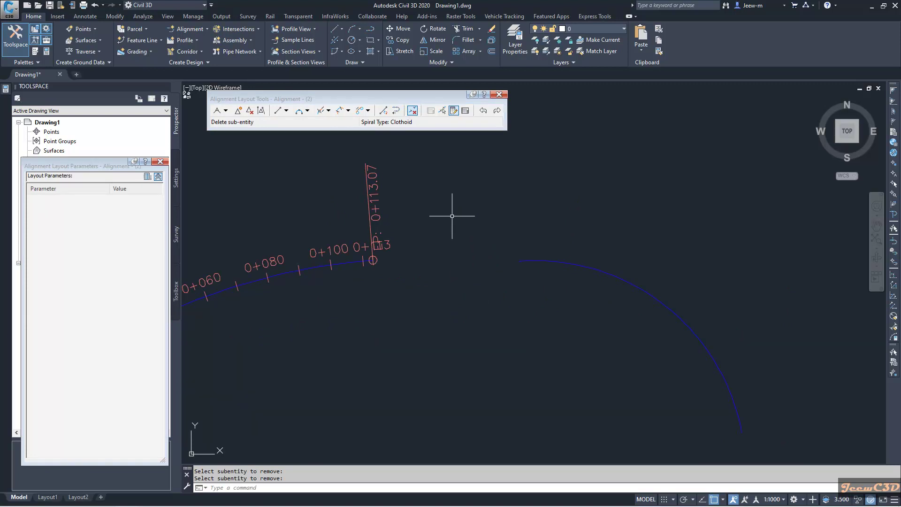
pyautogui.scroll(-3, 486, 217)
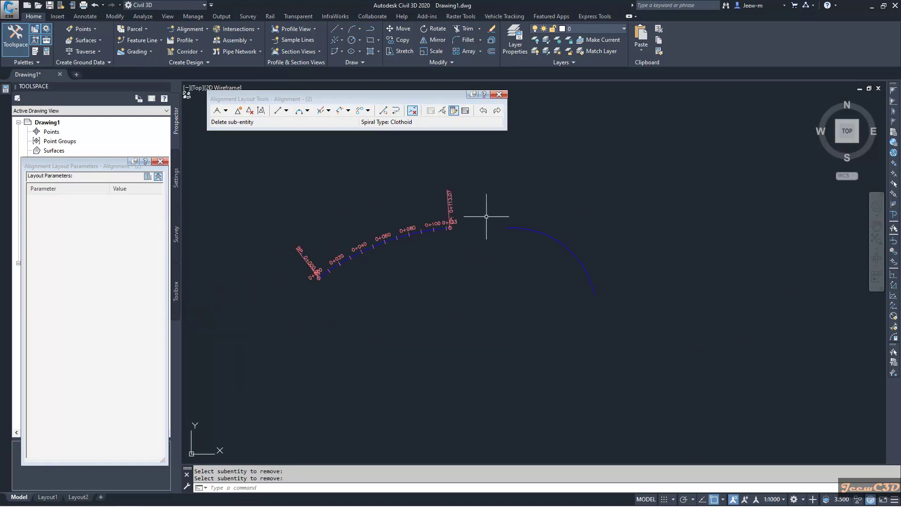
# Step: Add a free compound spiral-spiral between the two curves, defined by Lengths with an L1/L2 ratio of 1
pyautogui.click(368, 110)
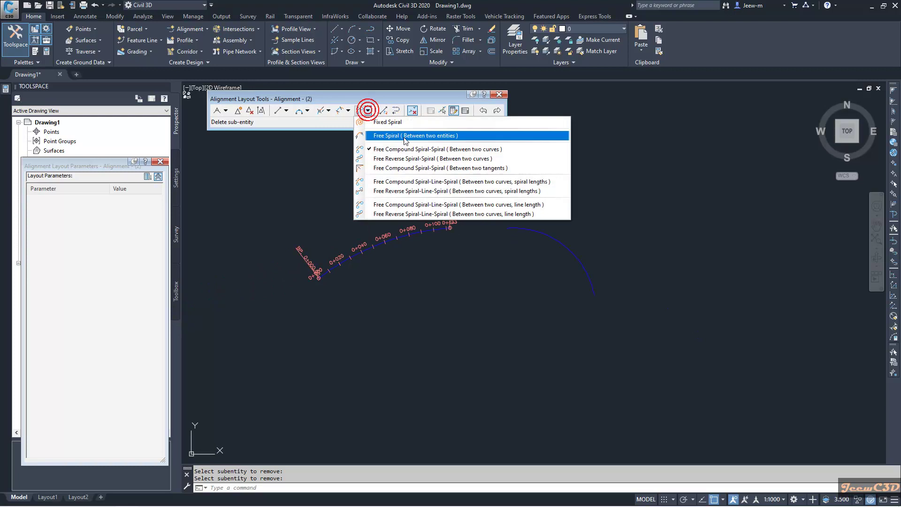
pyautogui.click(440, 150)
pyautogui.scroll(3, 403, 254)
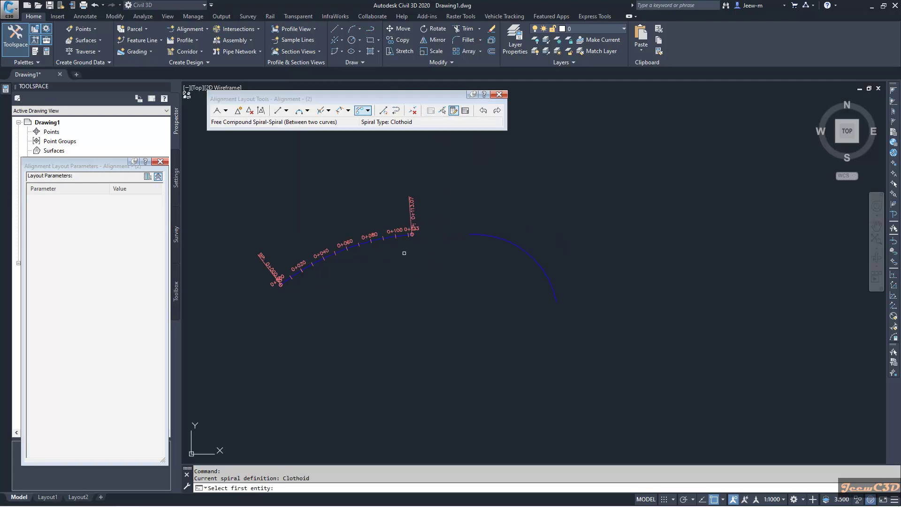
pyautogui.click(402, 229)
pyautogui.scroll(2, 488, 249)
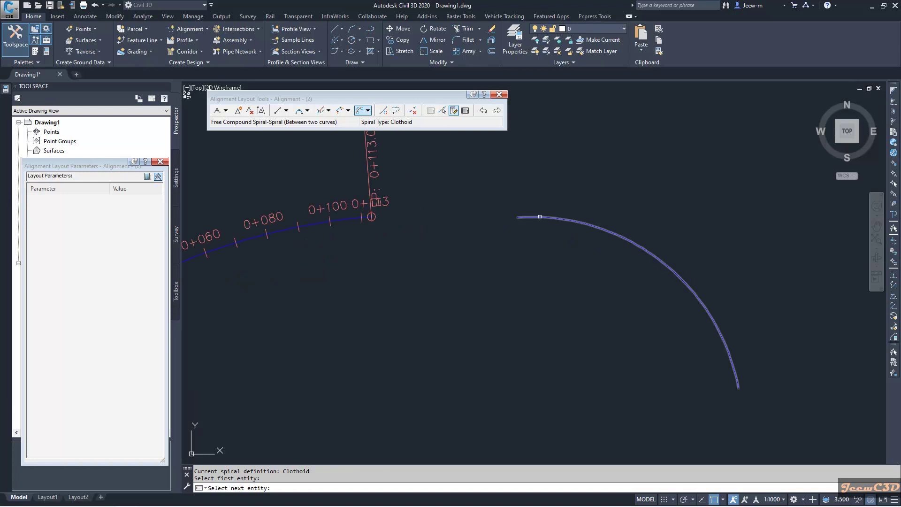
pyautogui.click(539, 216)
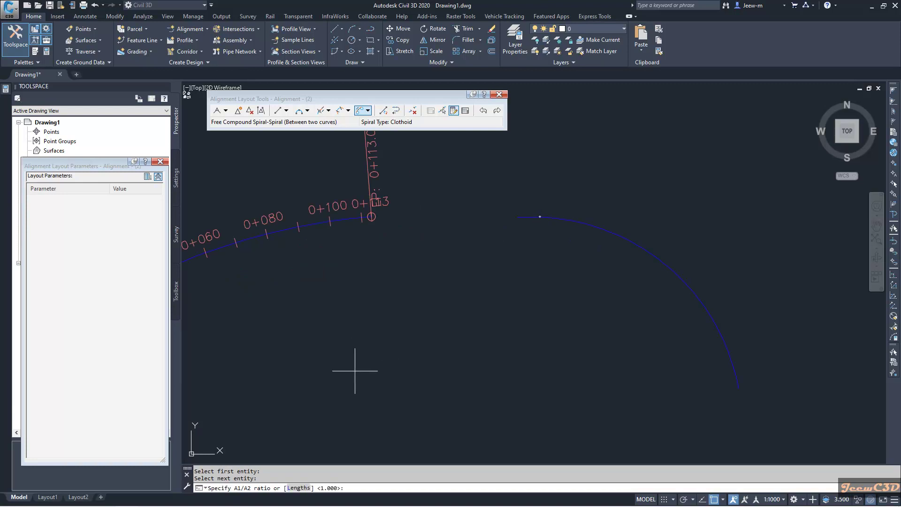
pyautogui.click(232, 480)
pyautogui.click(298, 487)
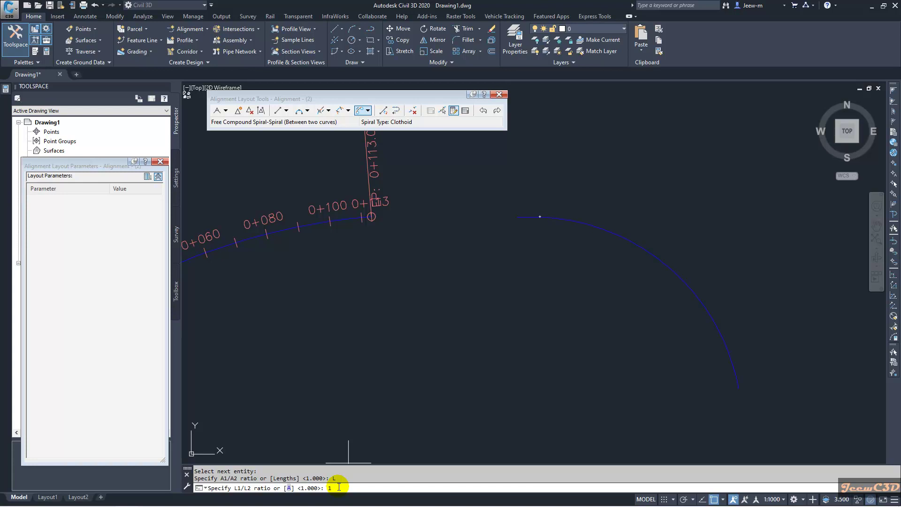
pyautogui.press('Return')
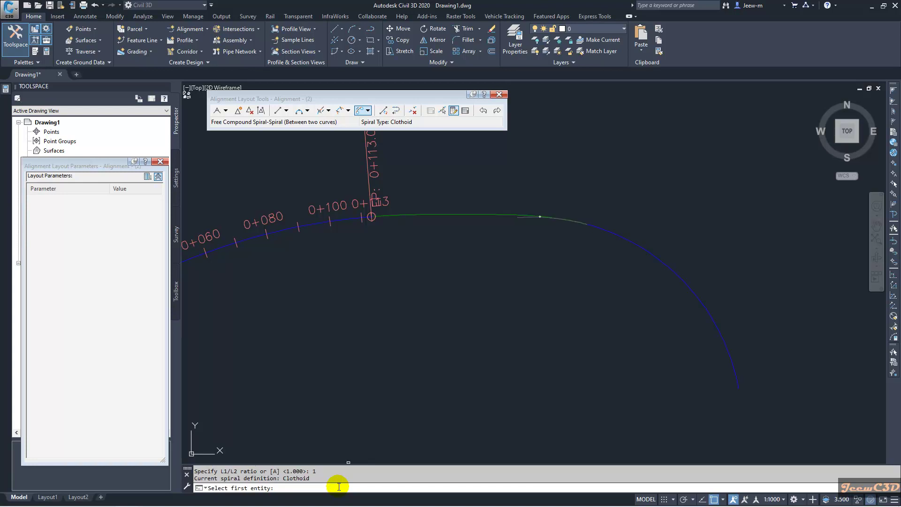
pyautogui.press('Return')
pyautogui.scroll(-3, 418, 418)
pyautogui.scroll(3, 426, 284)
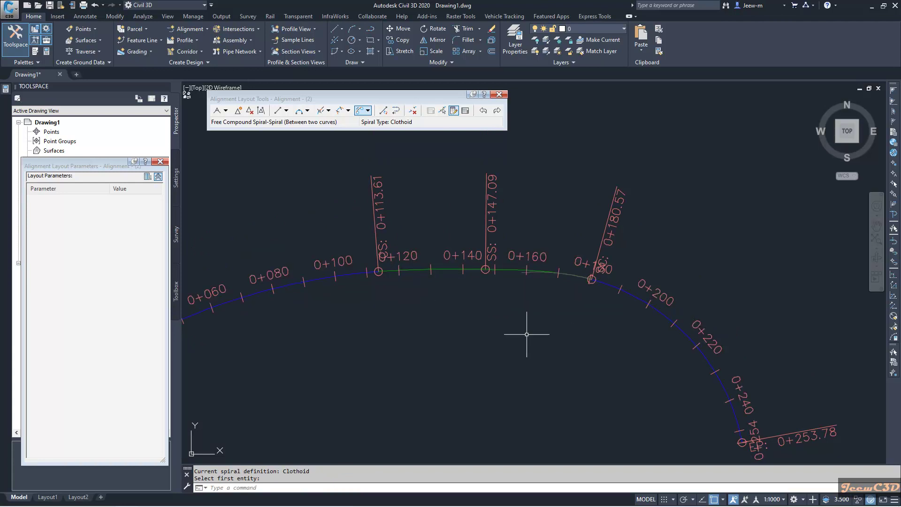
pyautogui.scroll(-2, 516, 328)
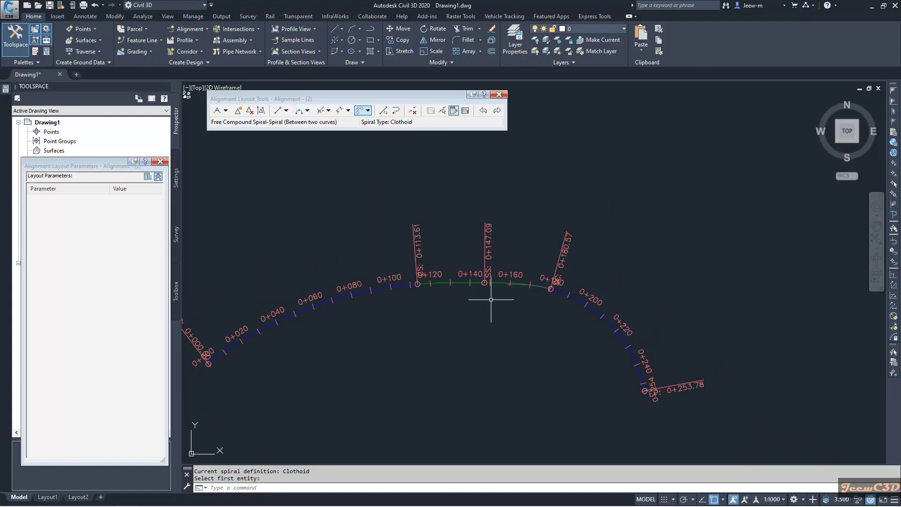
pyautogui.scroll(-2, 405, 250)
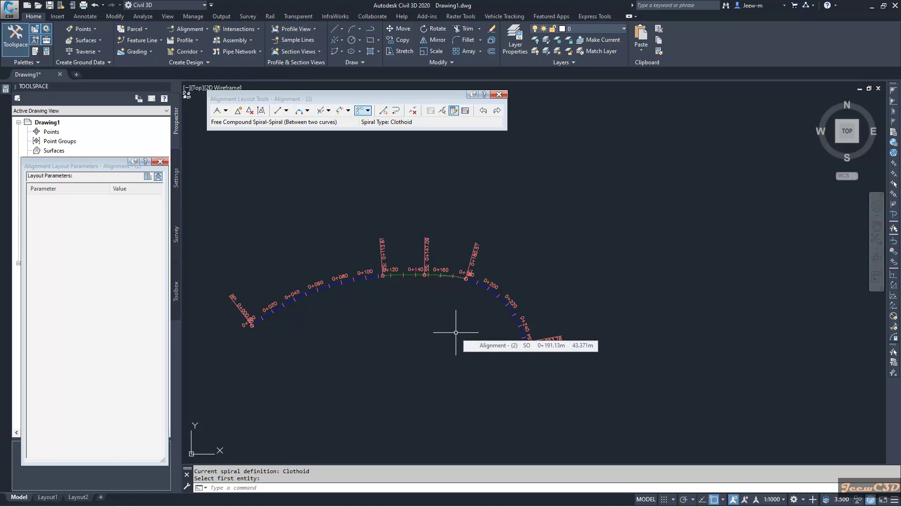
# Step: Undo the free compound spiral-spiral between the two curves of the alignment
pyautogui.moveTo(453, 330); pyautogui.dragTo(471, 325, button='middle')
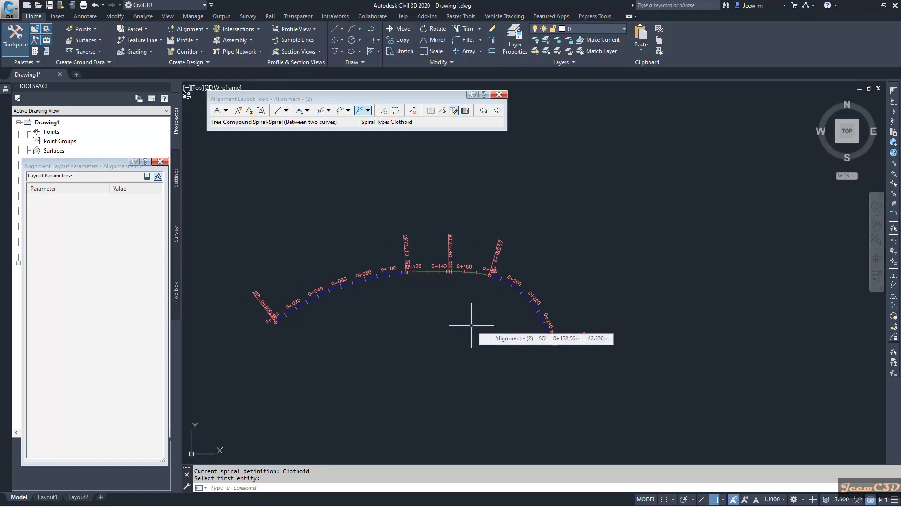
pyautogui.click(368, 110)
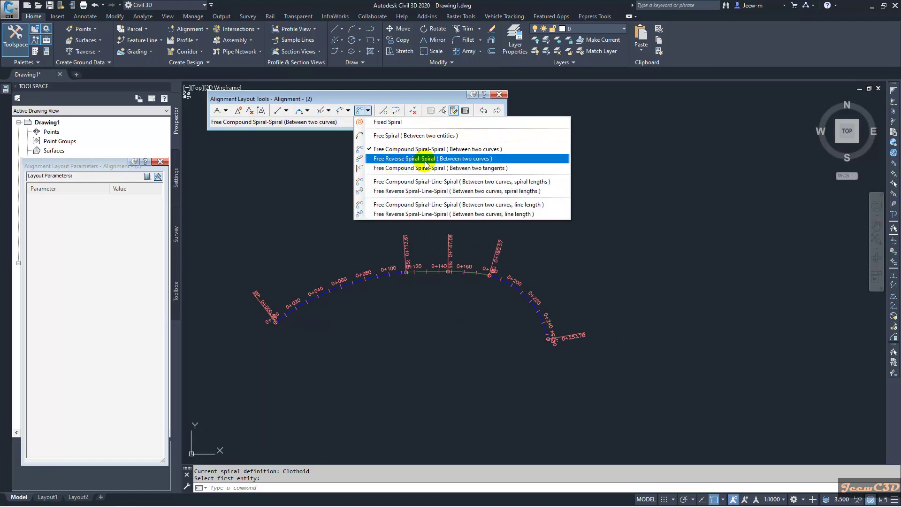
pyautogui.click(440, 314)
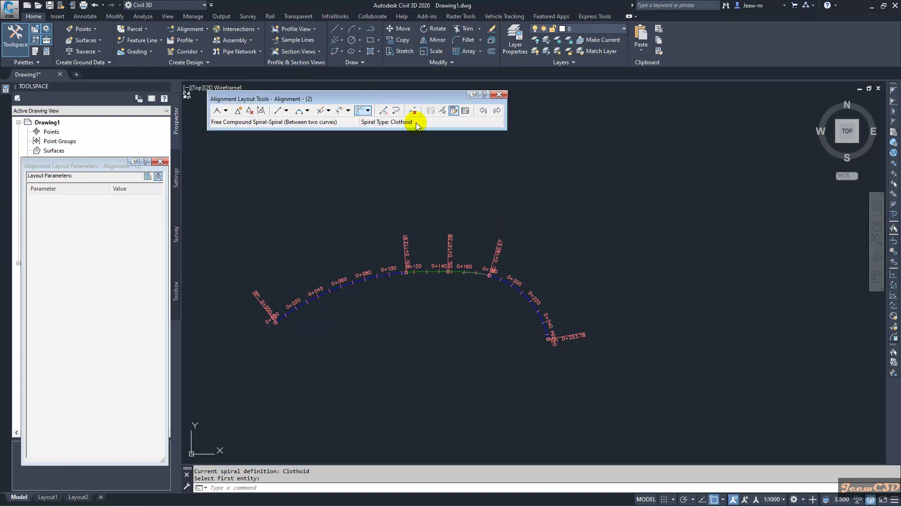
pyautogui.hotkey('ctrl', 'z')
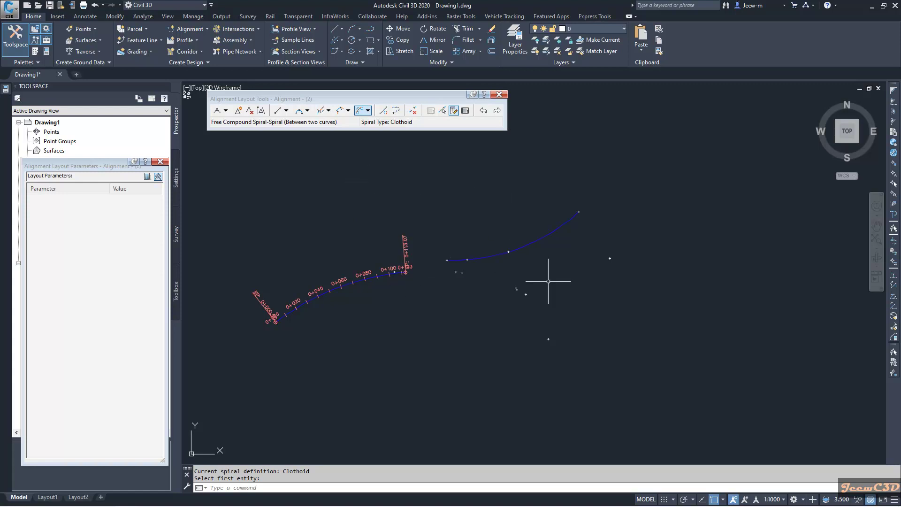
# Step: Add a free reverse spiral-spiral between the two oppositely bending curves, defined by Lengths with an L1/L2 ratio of 1
pyautogui.click(367, 110)
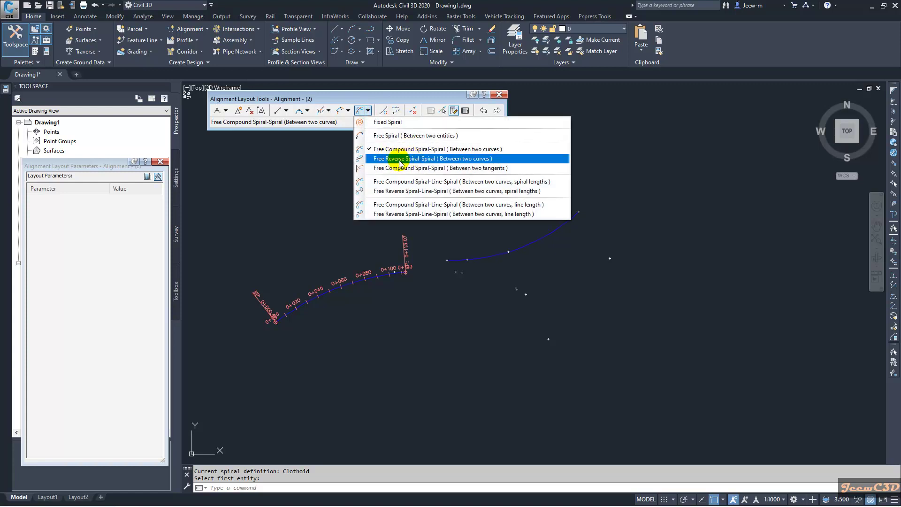
pyautogui.click(463, 160)
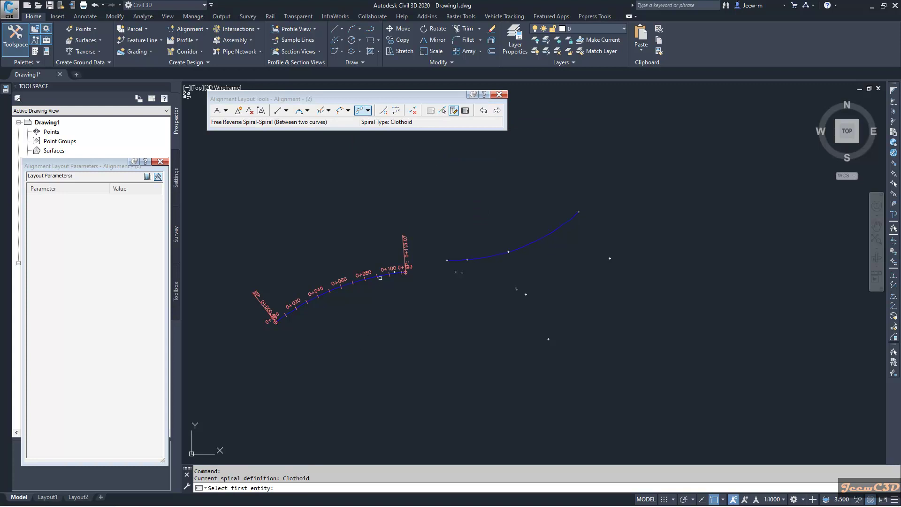
pyautogui.click(380, 279)
pyautogui.click(484, 260)
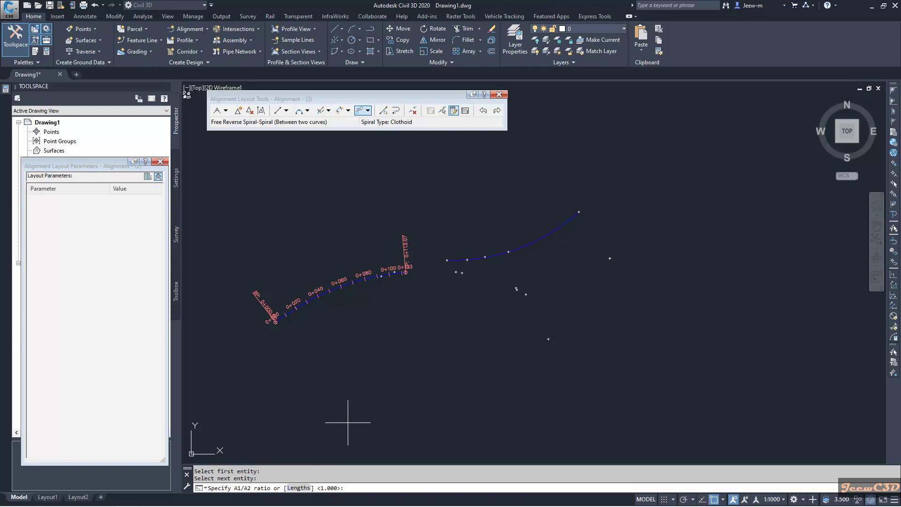
pyautogui.click(299, 488)
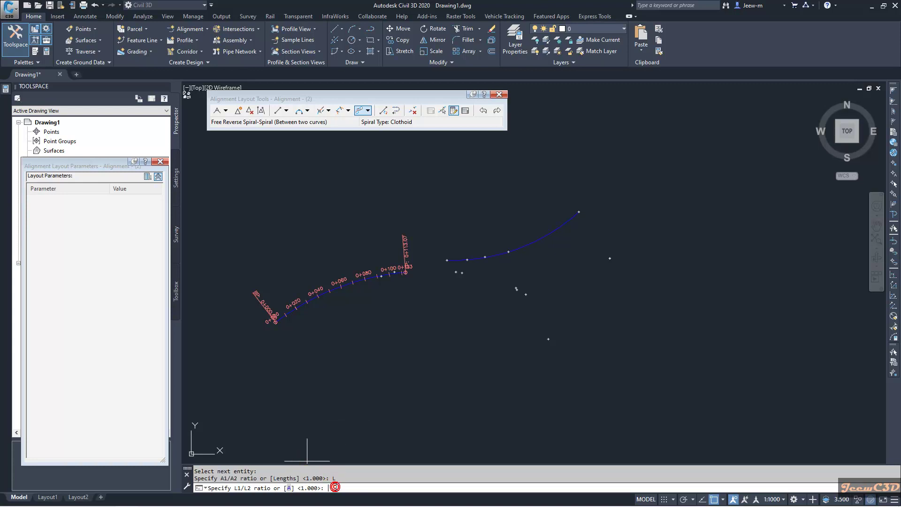
pyautogui.write('1')
pyautogui.press('Return')
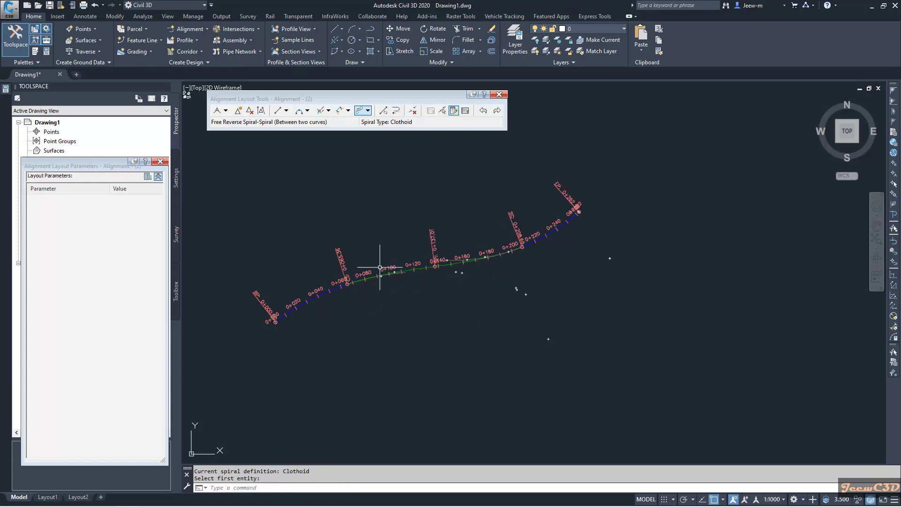
# Step: Delete the reverse spiral-spiral sub-entity connecting the two curves of the alignment
pyautogui.scroll(5, 382, 261)
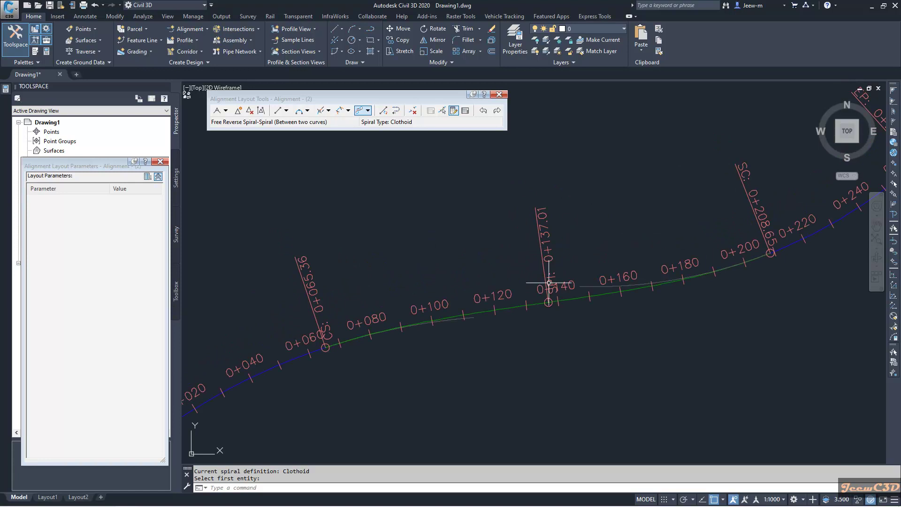
pyautogui.scroll(-4, 544, 287)
pyautogui.scroll(-1, 528, 267)
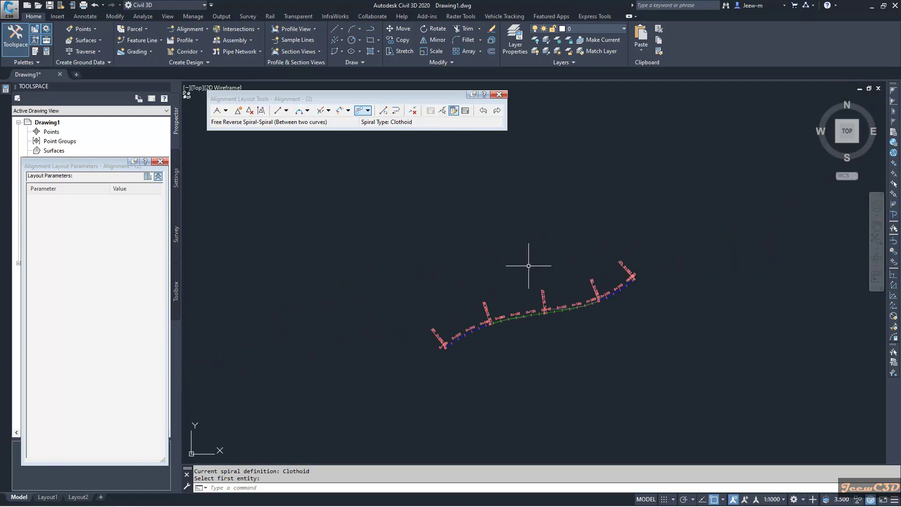
pyautogui.scroll(-2, 412, 281)
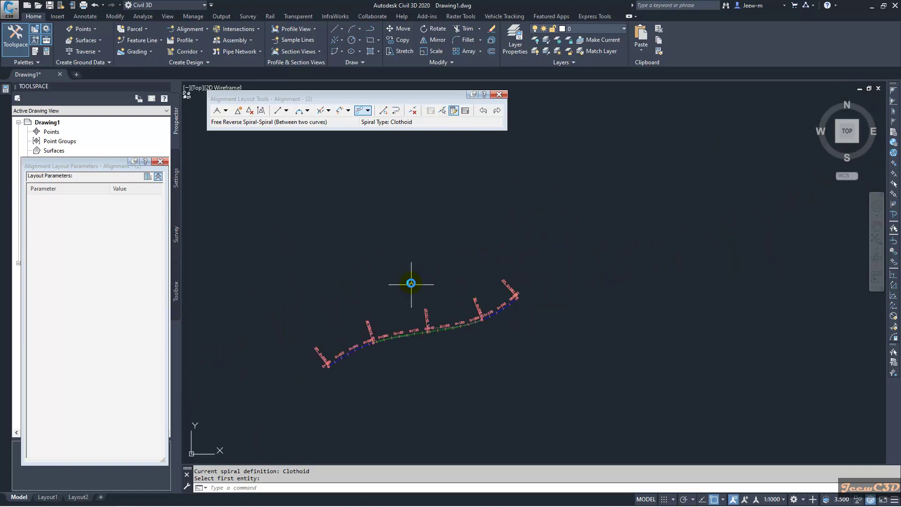
pyautogui.click(367, 111)
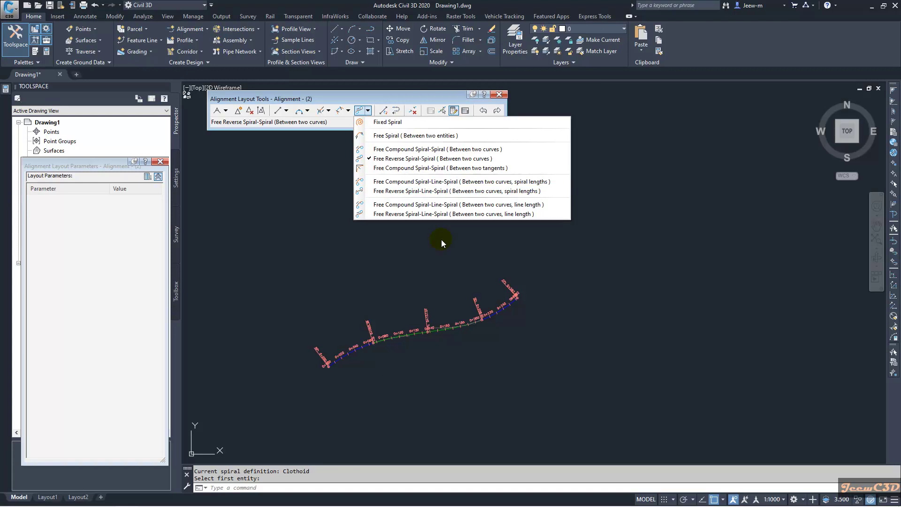
pyautogui.click(368, 111)
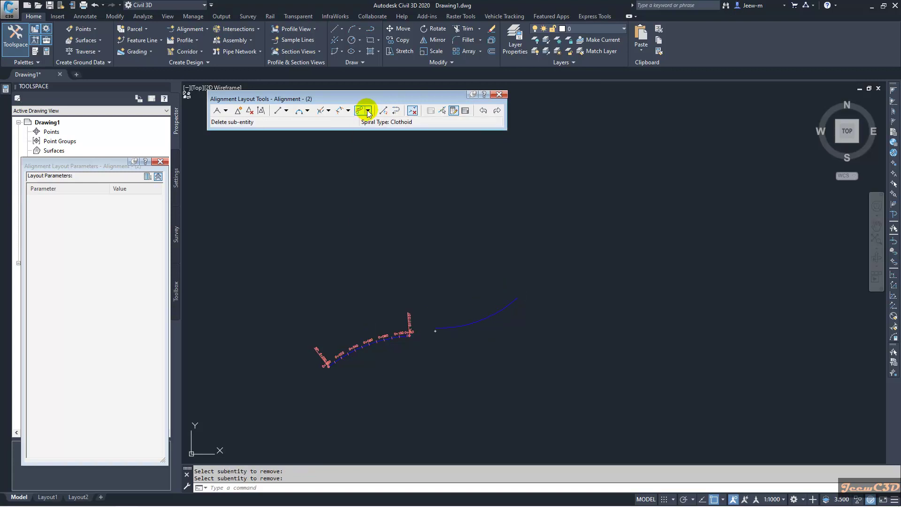
pyautogui.click(368, 111)
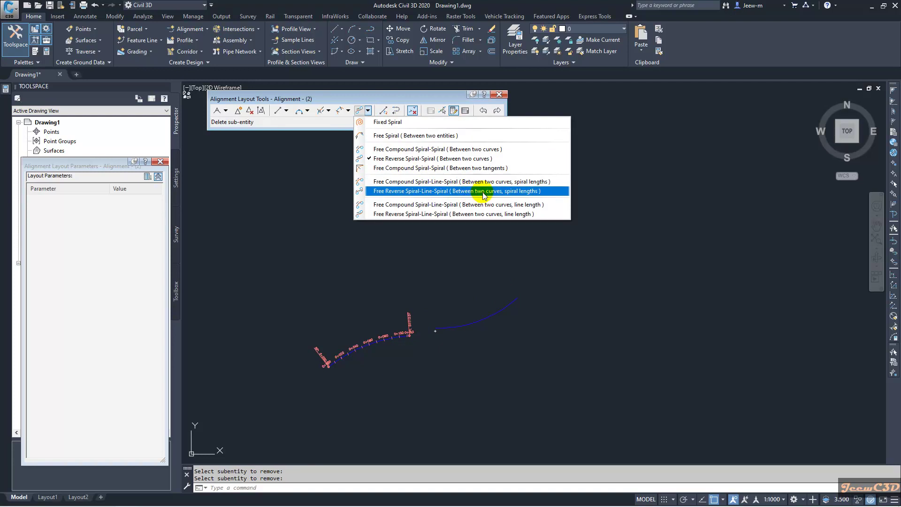
pyautogui.click(515, 192)
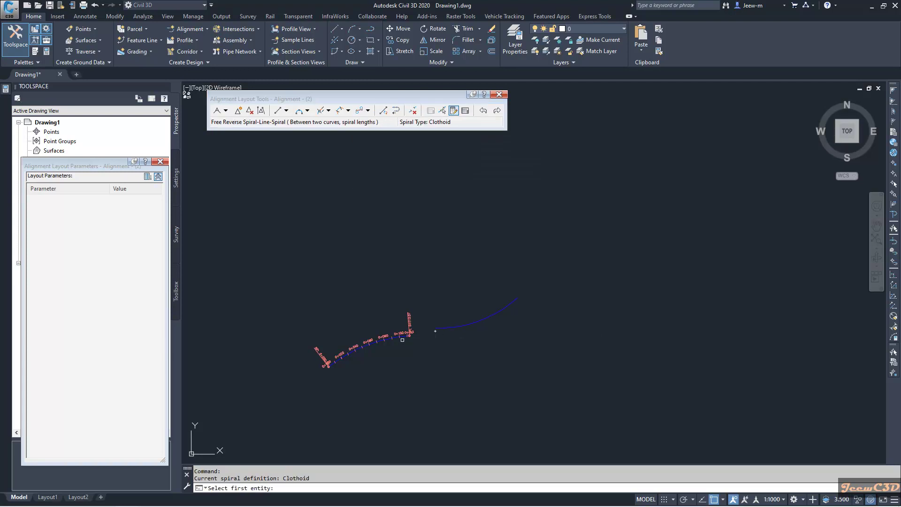
pyautogui.scroll(4, 402, 337)
pyautogui.click(402, 333)
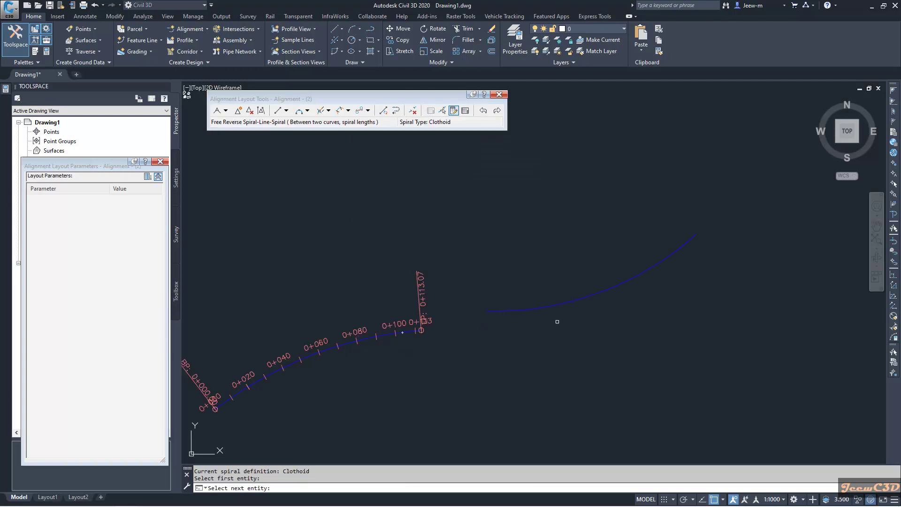
pyautogui.click(560, 304)
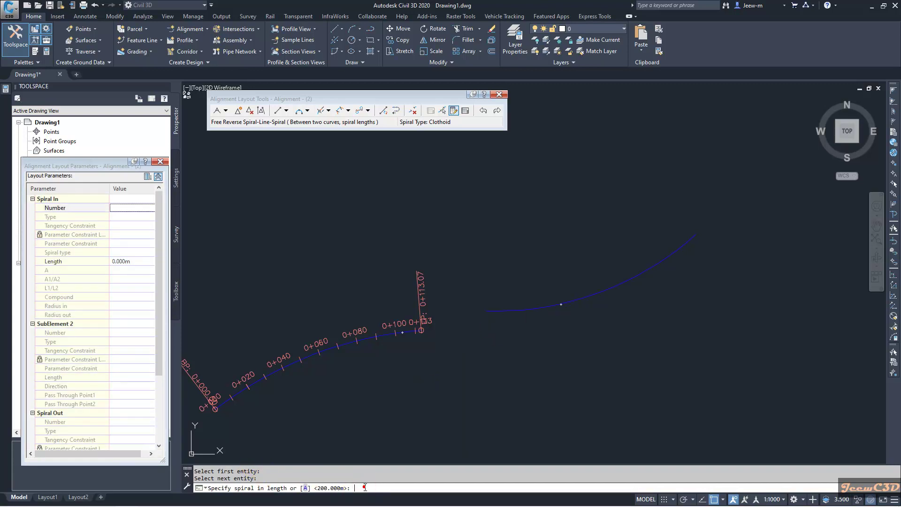
pyautogui.press('Return')
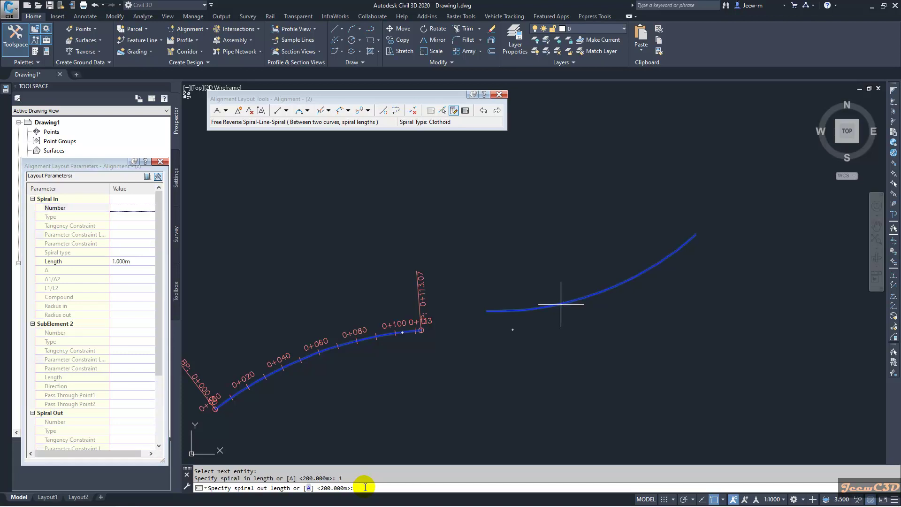
pyautogui.press('Escape')
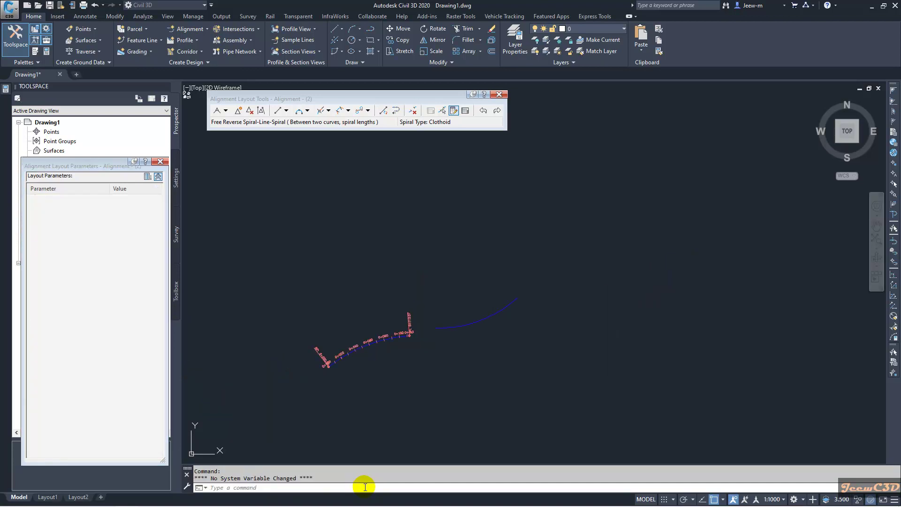
# Step: Add a free reverse spiral-line-spiral between the two curves by spiral lengths, with spiral in length 15 m and spiral out length 15 m
pyautogui.click(369, 110)
pyautogui.click(402, 191)
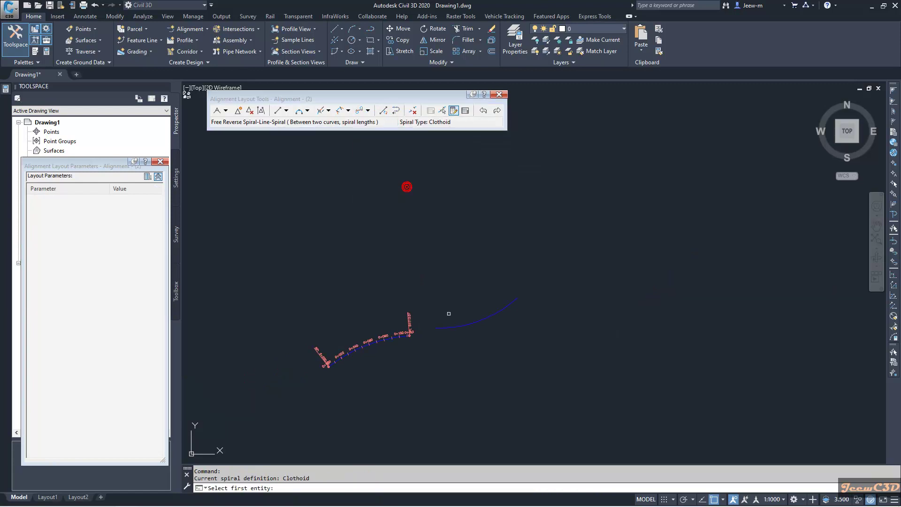
pyautogui.scroll(4, 407, 336)
pyautogui.click(386, 340)
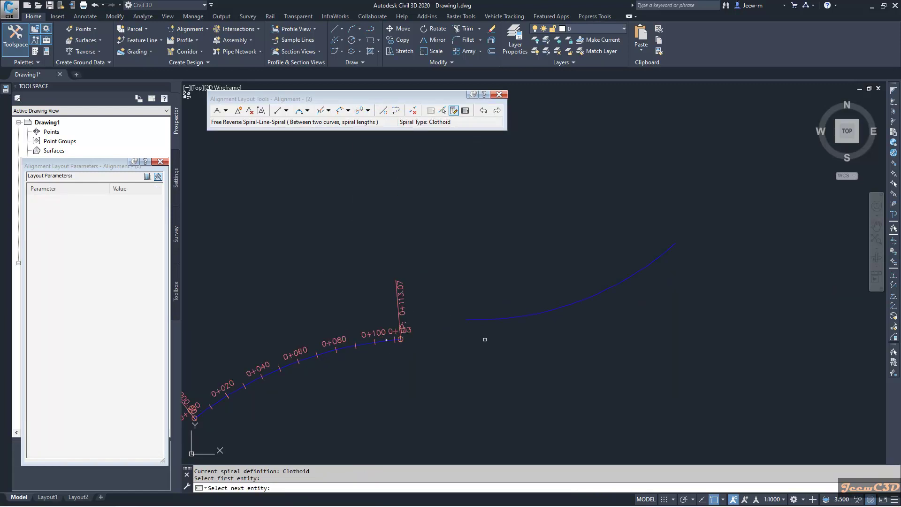
pyautogui.click(490, 321)
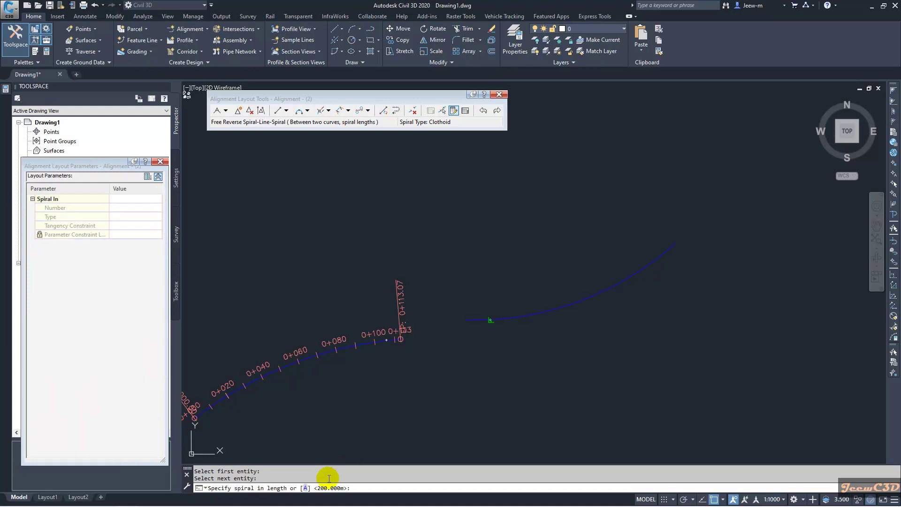
pyautogui.click(358, 487)
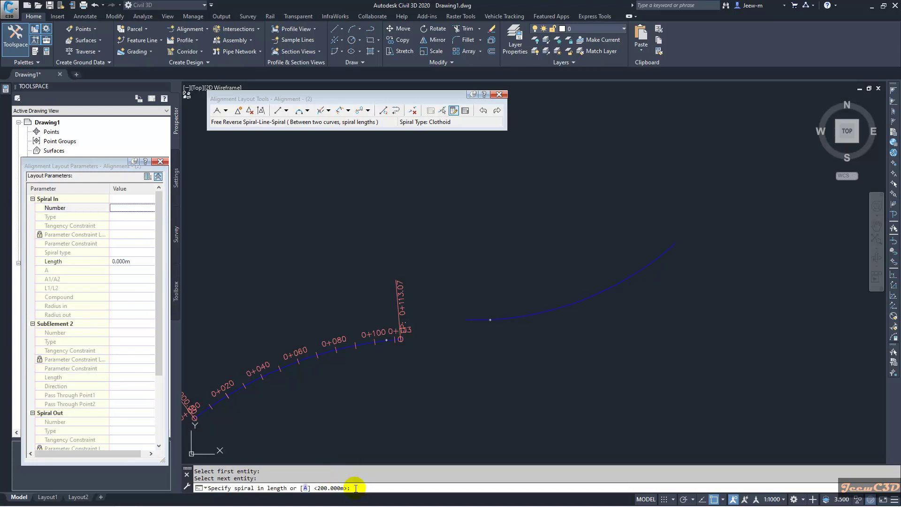
pyautogui.write('15')
pyautogui.click(161, 161)
pyautogui.write('5')
pyautogui.press('Return')
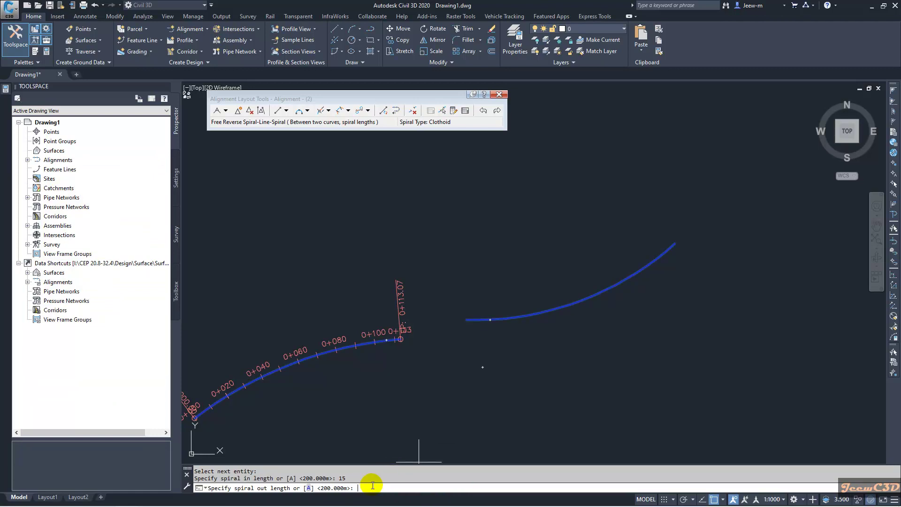
pyautogui.write('15')
pyautogui.press('Return')
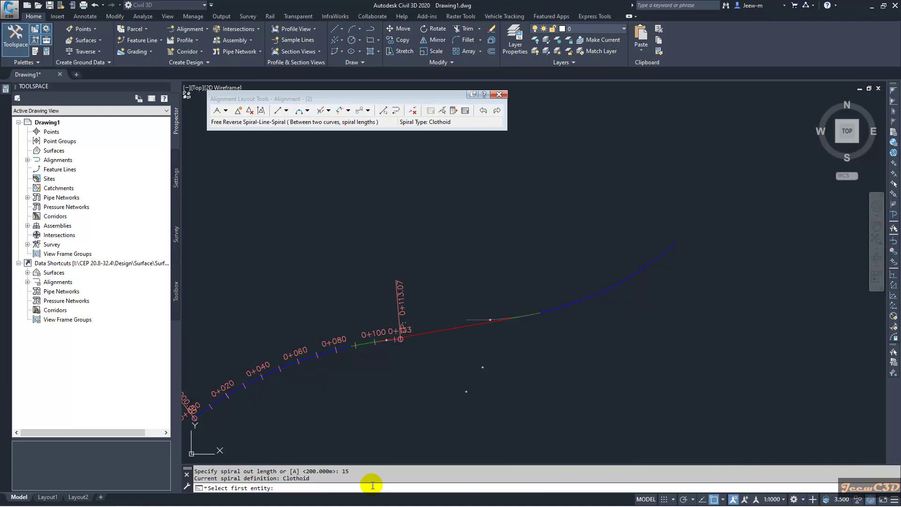
pyautogui.press('Return')
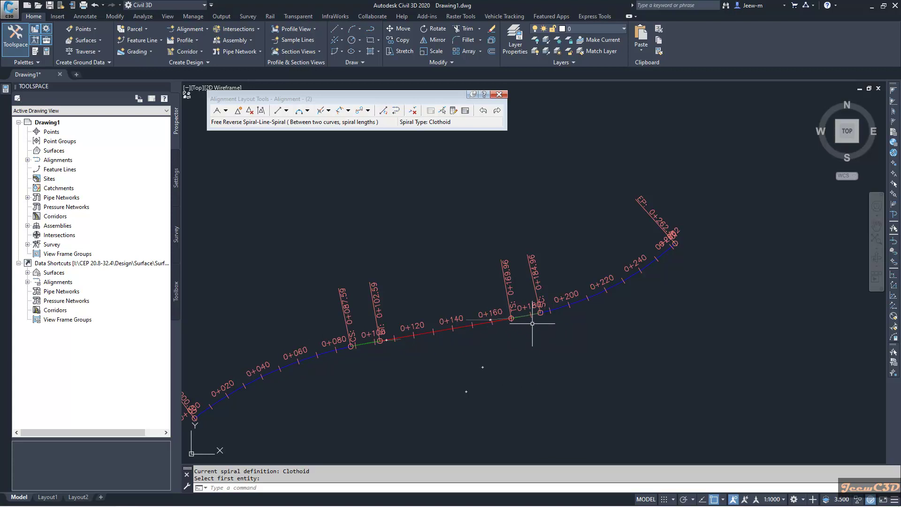
# Step: Undo the alignment edits back to the two unconnected curves that bend in the same direction
pyautogui.scroll(-5, 583, 346)
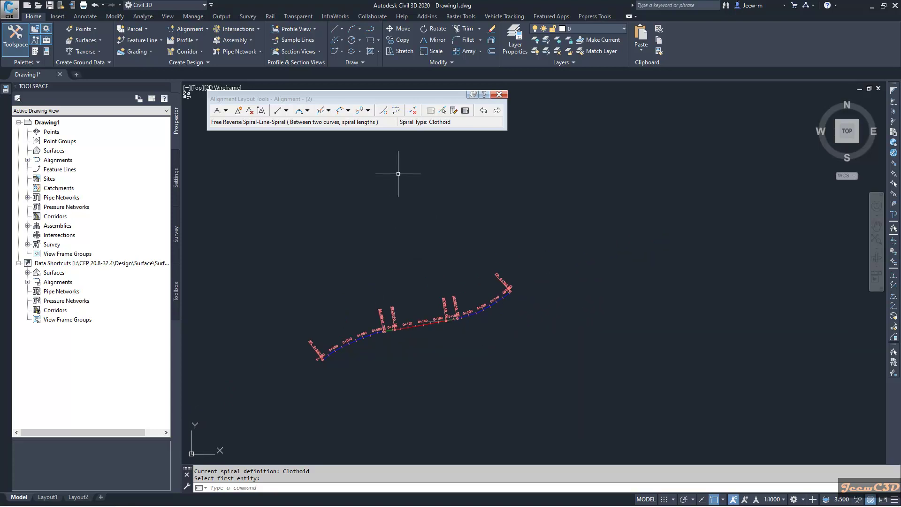
pyautogui.click(367, 111)
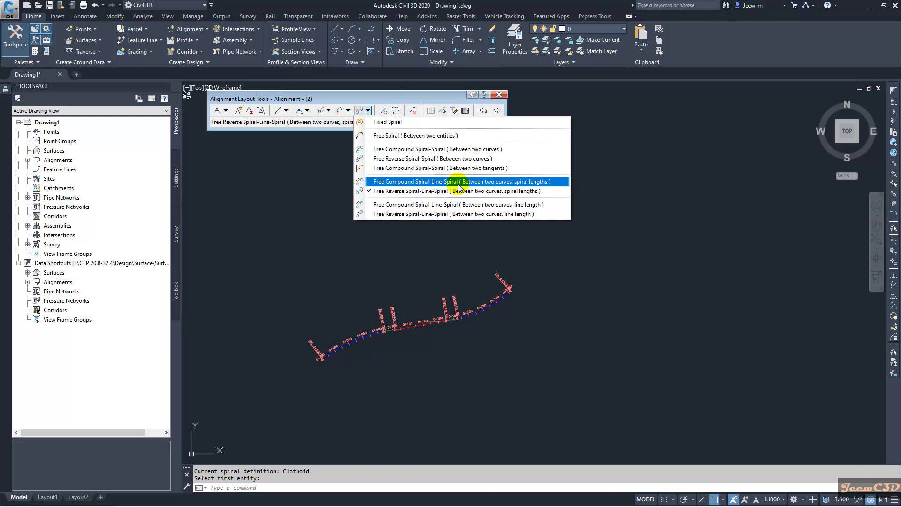
pyautogui.click(438, 265)
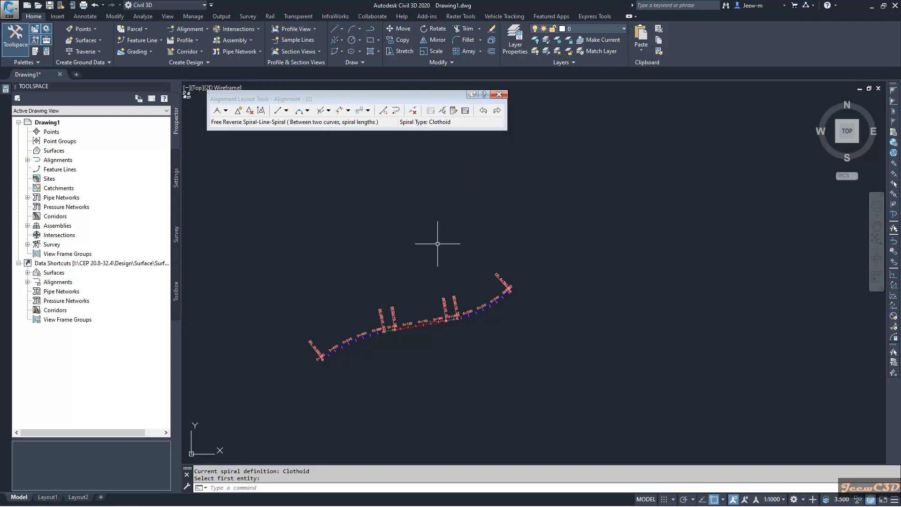
pyautogui.hotkey('ctrl', 'z')
# Step: Add a free compound spiral-line-spiral between the two curves by spiral lengths, with spiral in length 15 m and spiral out length 15 m
pyautogui.click(368, 111)
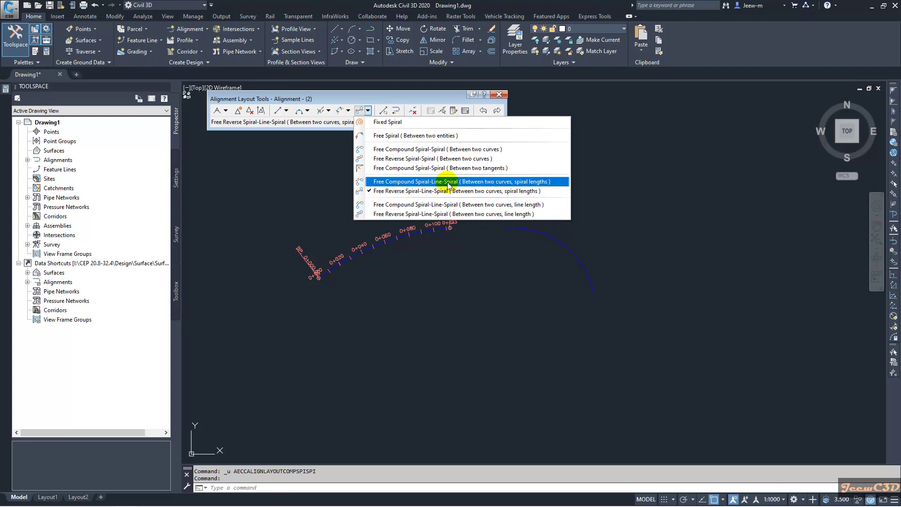
pyautogui.click(523, 182)
pyautogui.click(435, 183)
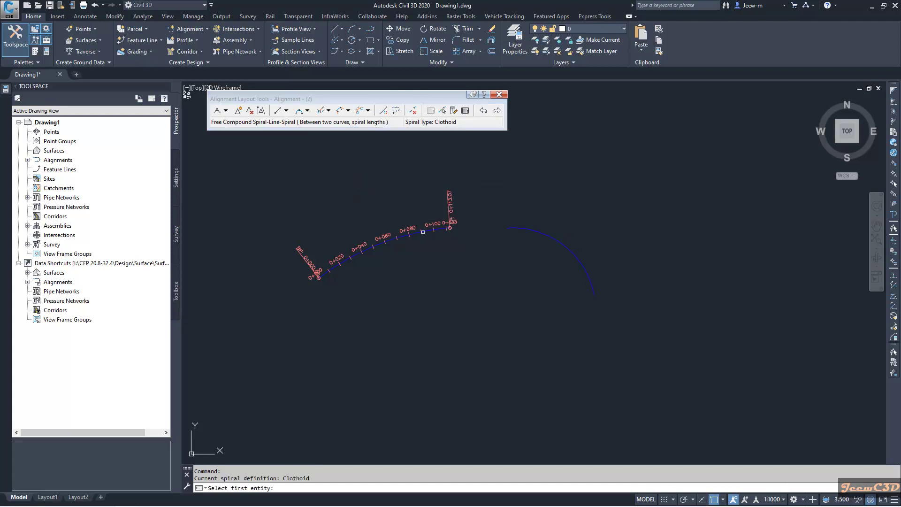
pyautogui.click(429, 230)
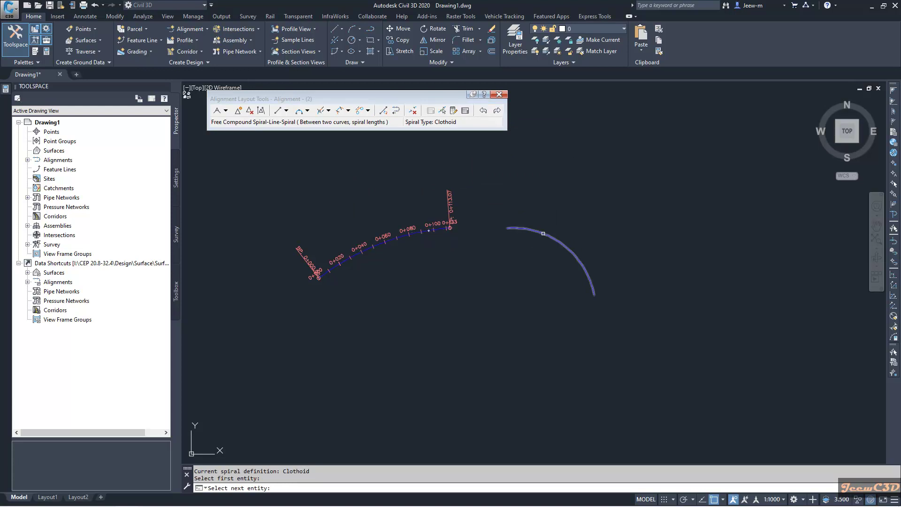
pyautogui.click(543, 234)
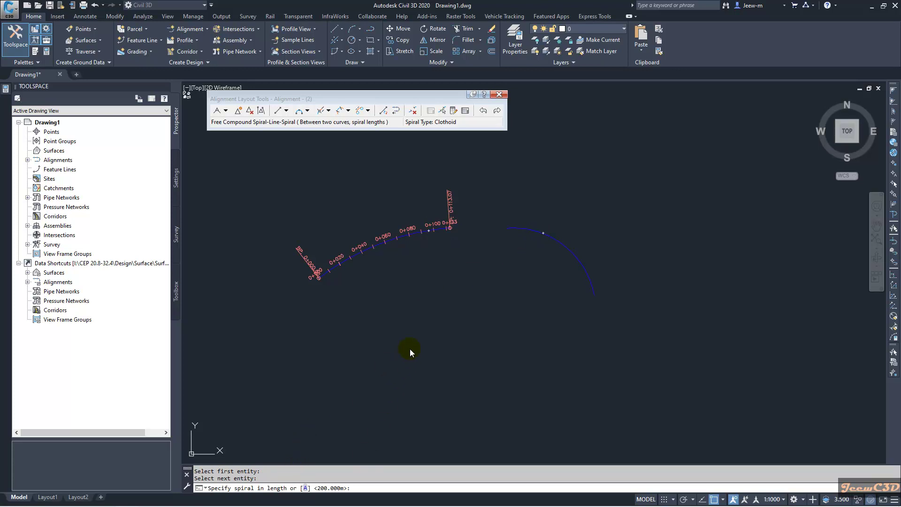
pyautogui.write('15')
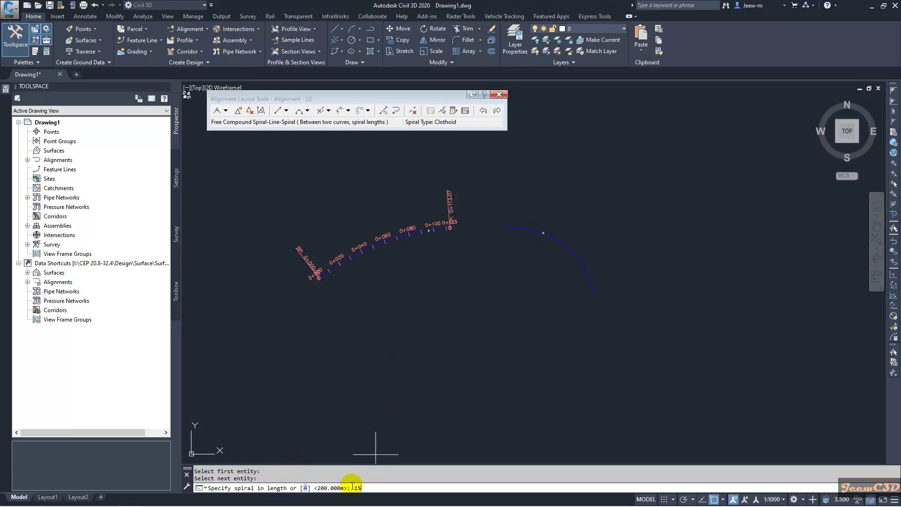
pyautogui.press('Return')
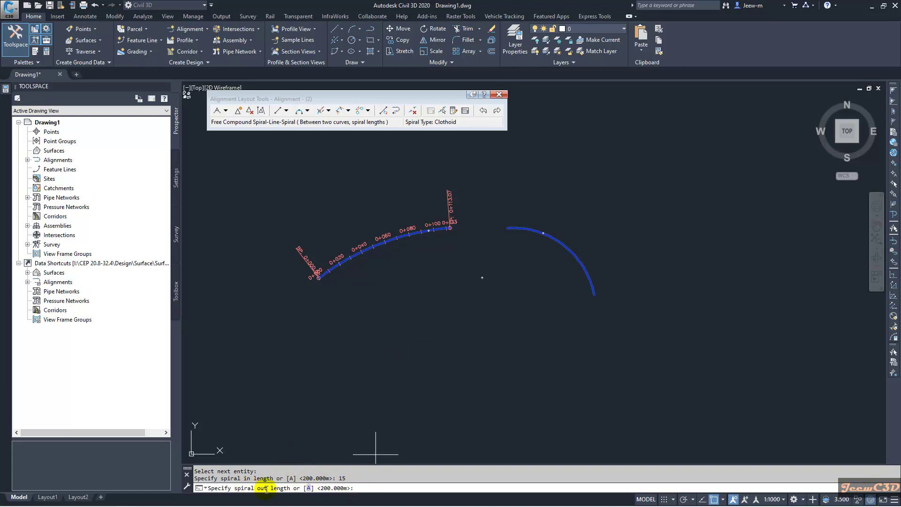
pyautogui.write('165')
pyautogui.press('BackSpace')
pyautogui.press('BackSpace')
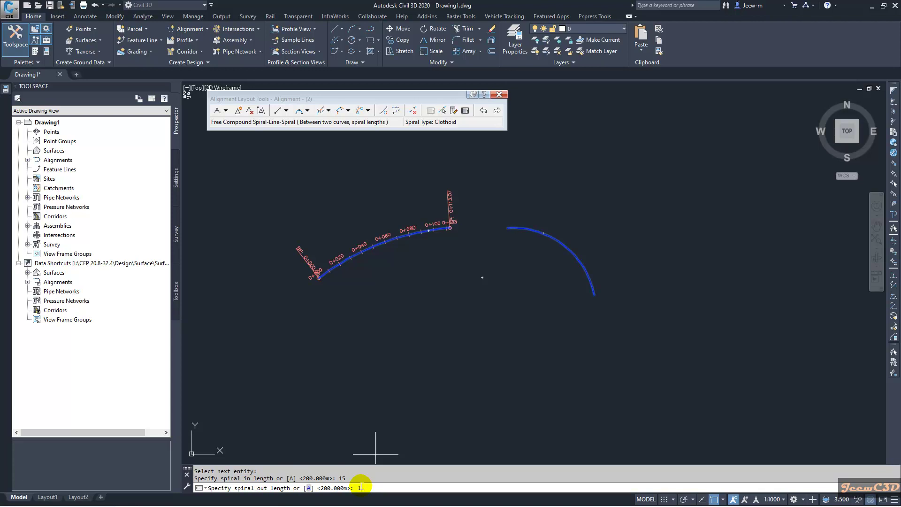
pyautogui.write('5')
pyautogui.press('Return')
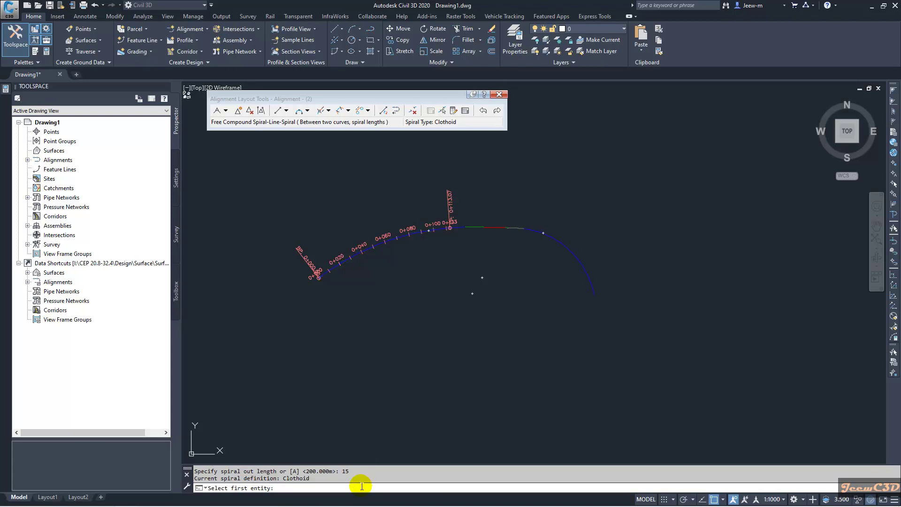
pyautogui.press('Return')
pyautogui.scroll(5, 493, 256)
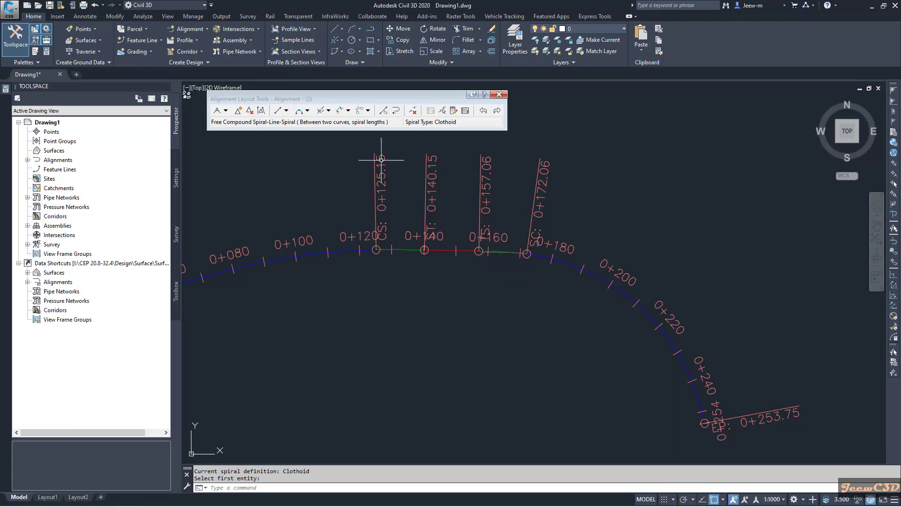
pyautogui.click(367, 111)
pyautogui.click(405, 182)
pyautogui.scroll(-4, 398, 326)
pyautogui.click(395, 324)
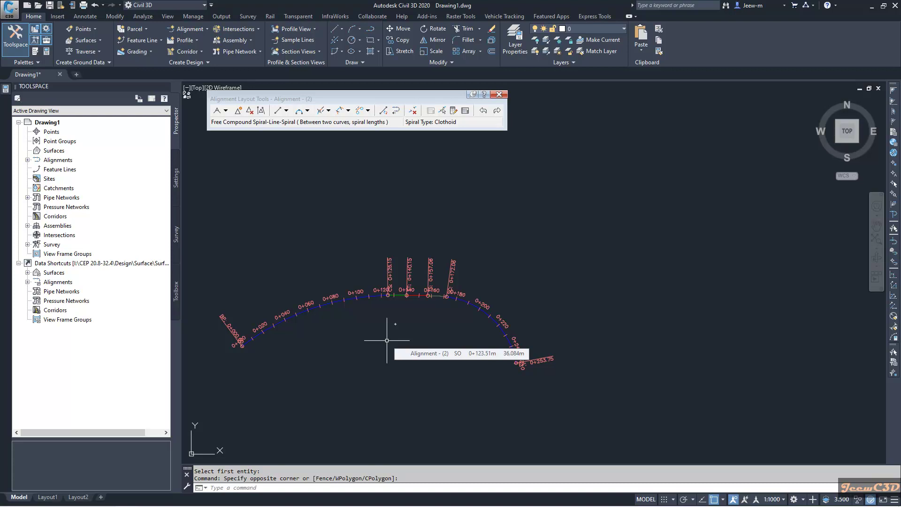
pyautogui.click(328, 110)
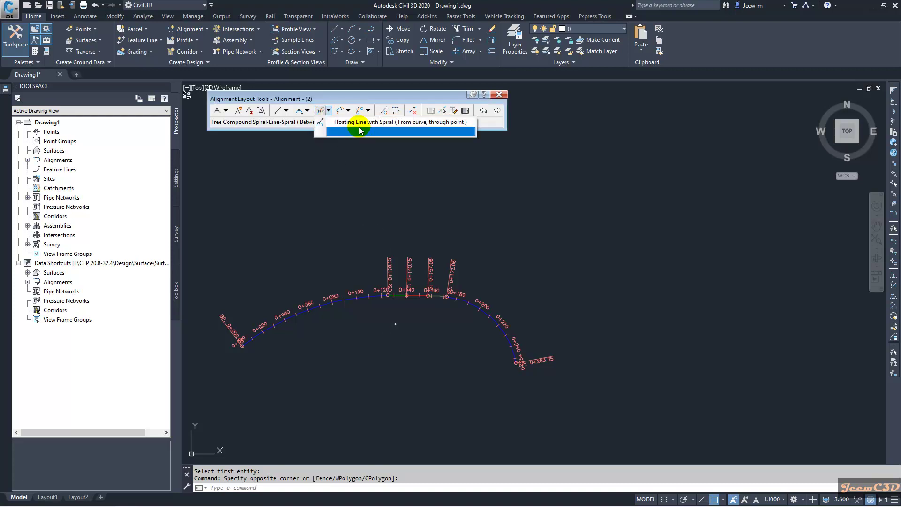
pyautogui.click(348, 111)
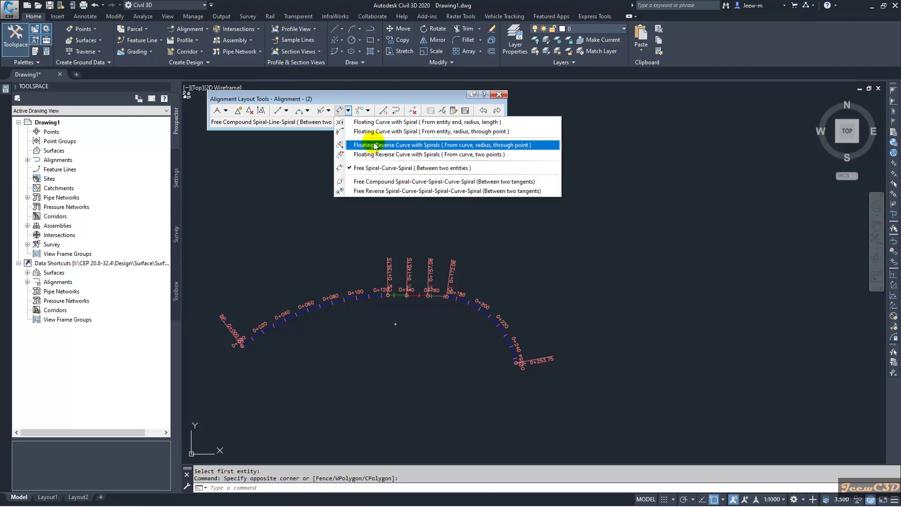
pyautogui.click(368, 110)
pyautogui.click(368, 111)
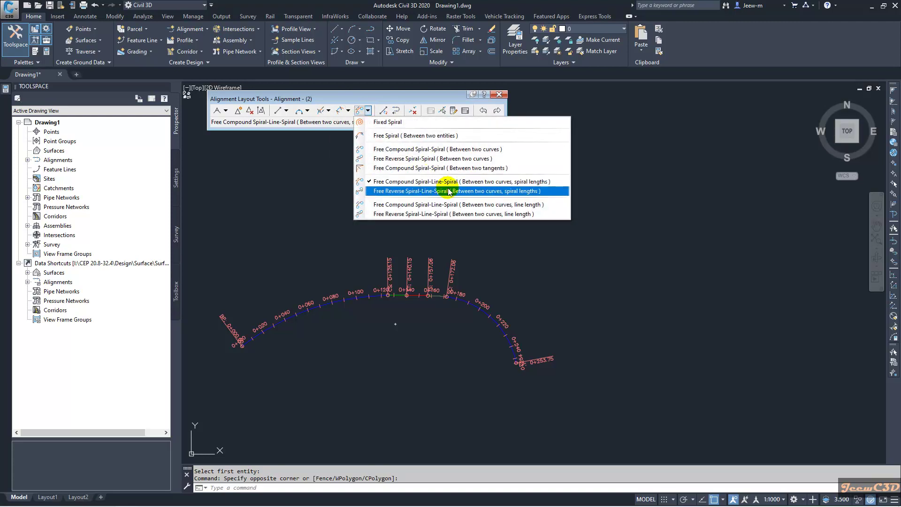
pyautogui.click(373, 230)
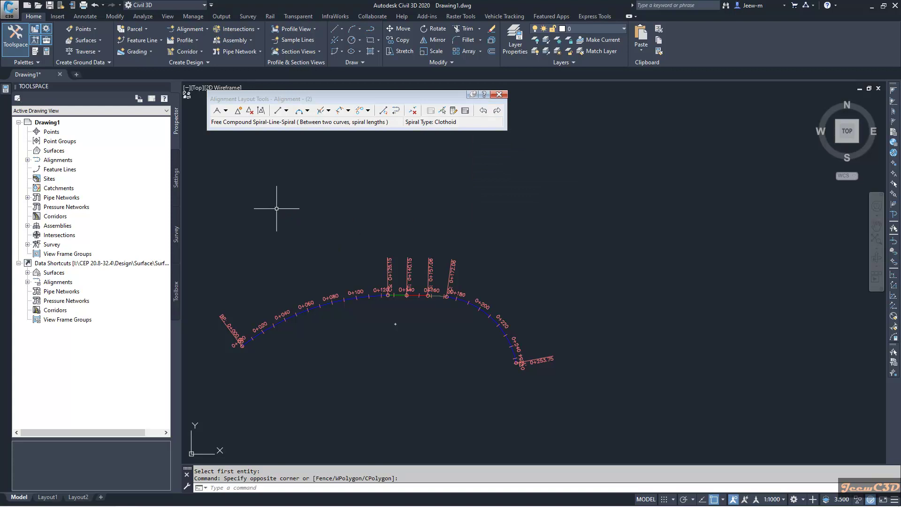
pyautogui.scroll(-2, 277, 208)
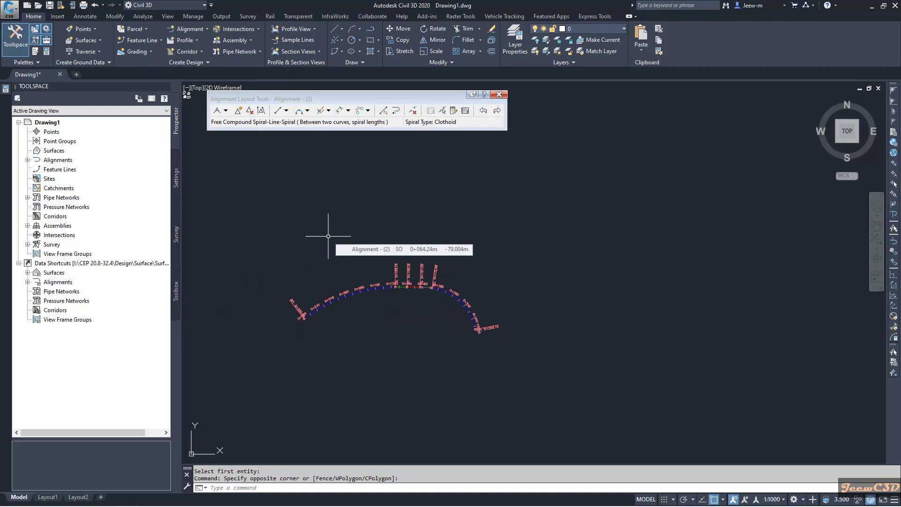